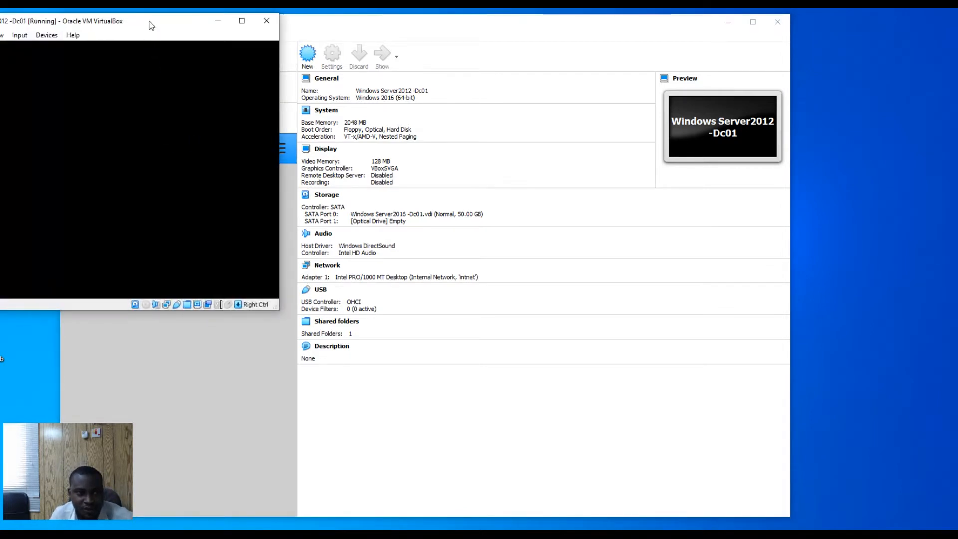
- Reposition the running Windows Server2012 -Dc01 virtual machine window so that it sits fully in view over the manager window
drag(151, 30, 777, 59)
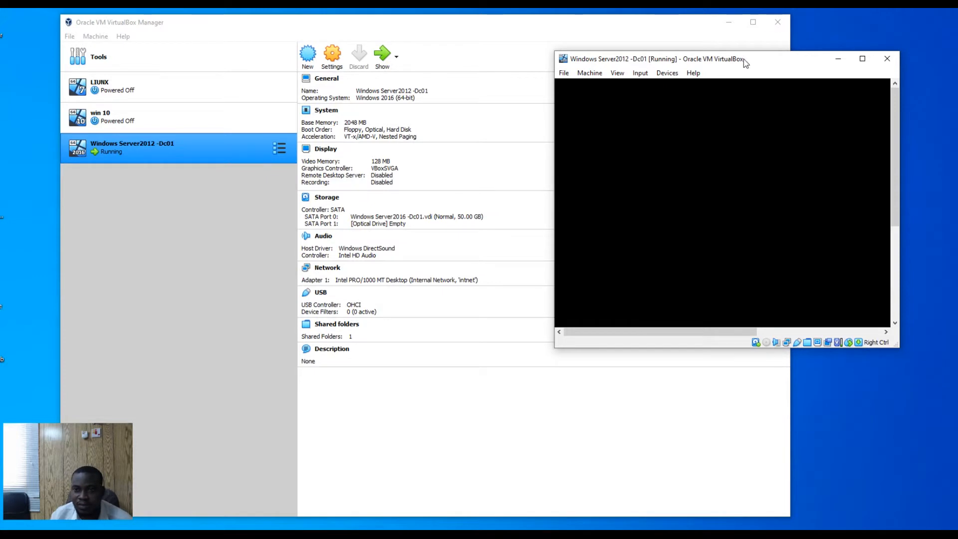
drag(754, 59, 800, 32)
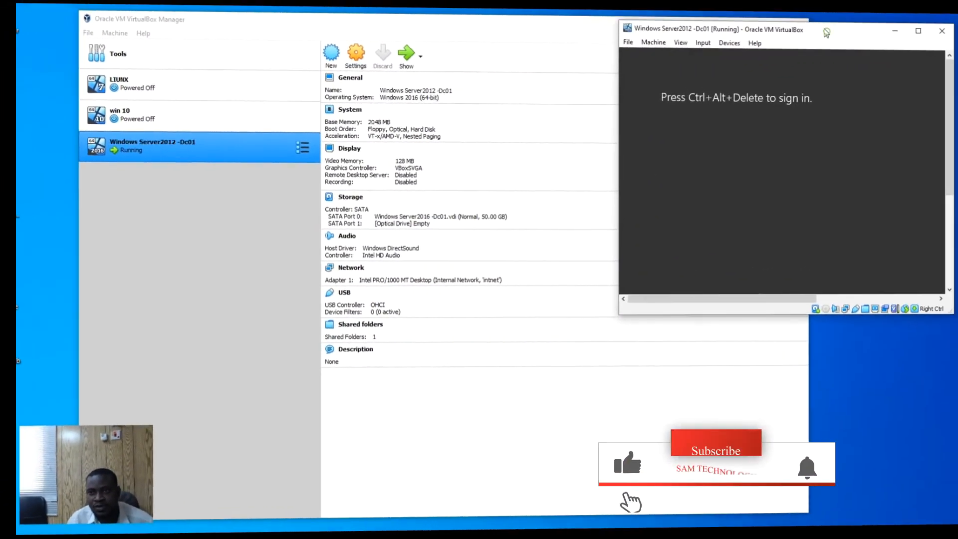
drag(799, 21, 797, 17)
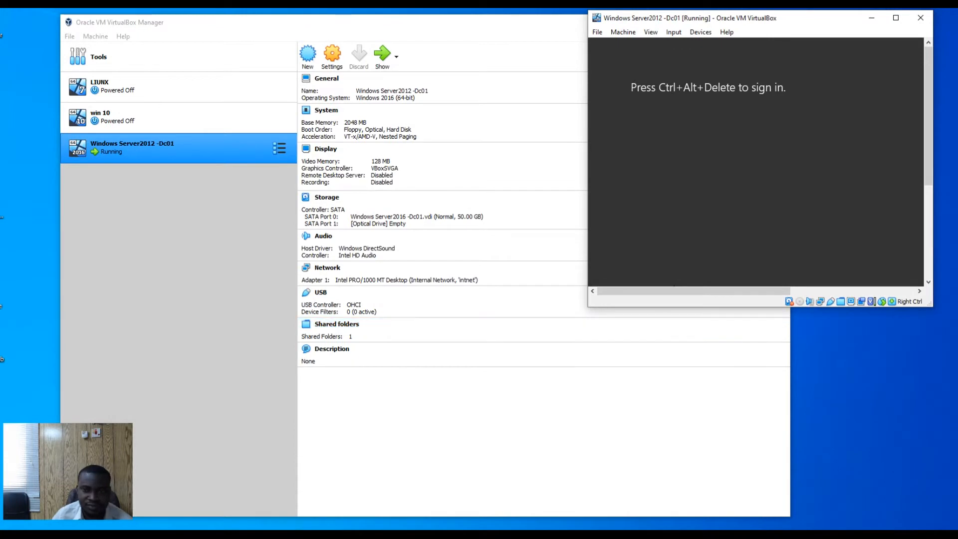
drag(802, 21, 635, 64)
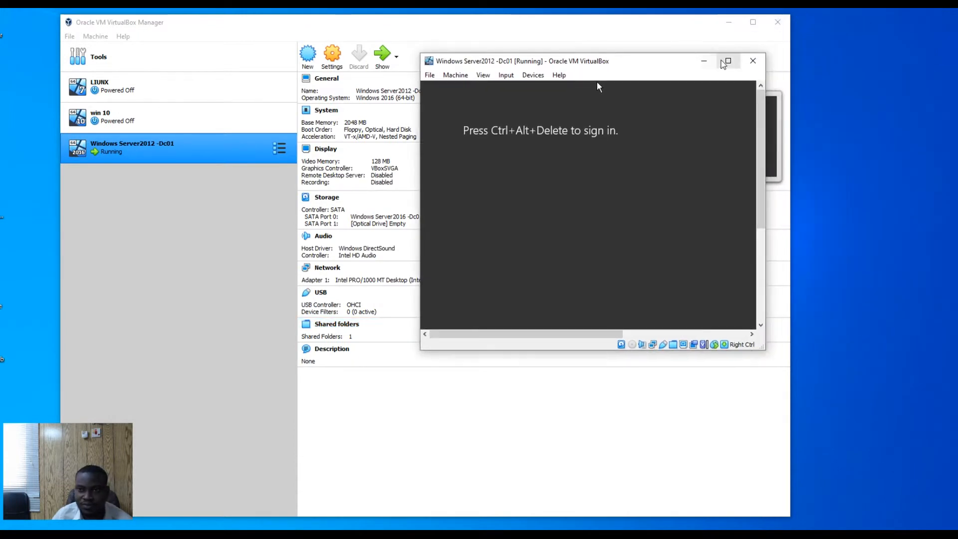
- Send the Ctrl-Alt-Del sequence to the Windows Server2012 -Dc01 guest to bring up its sign-in prompt
click(504, 75)
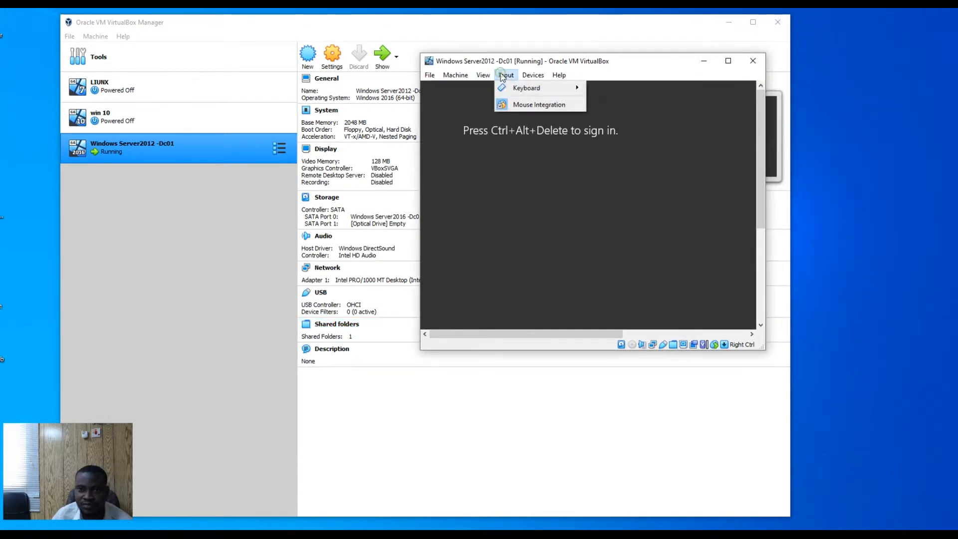
mouse_move(523, 87)
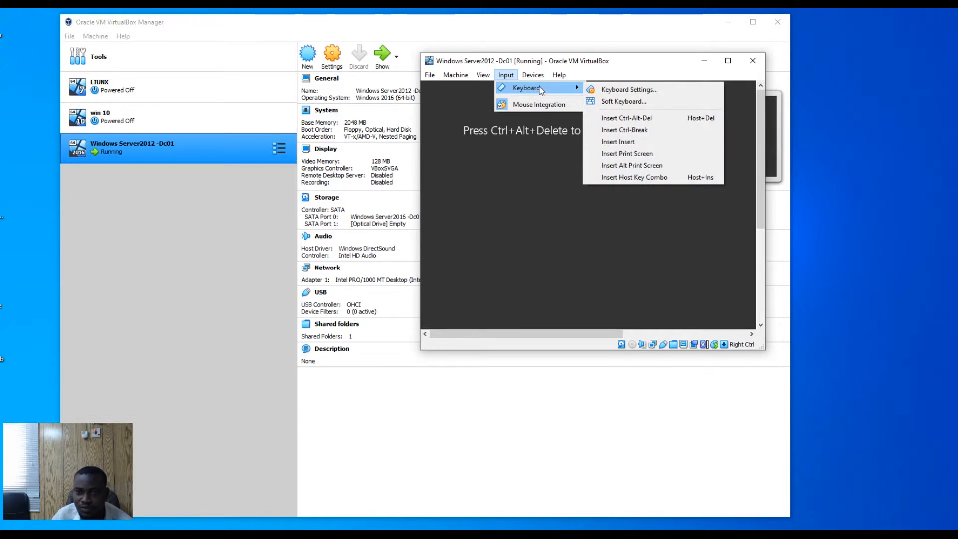
click(612, 117)
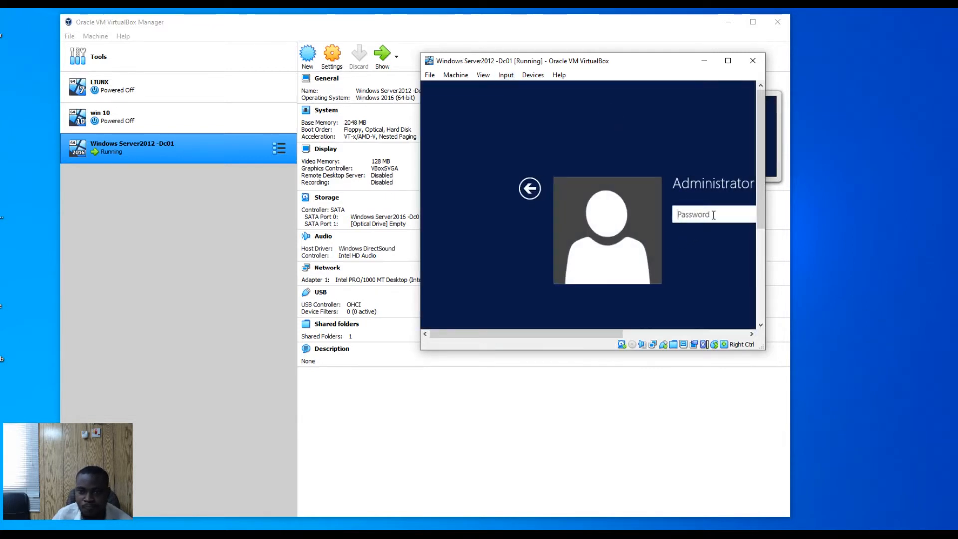
- Maximize the virtual machine window and sign in to the Administrator account with the account password
click(728, 60)
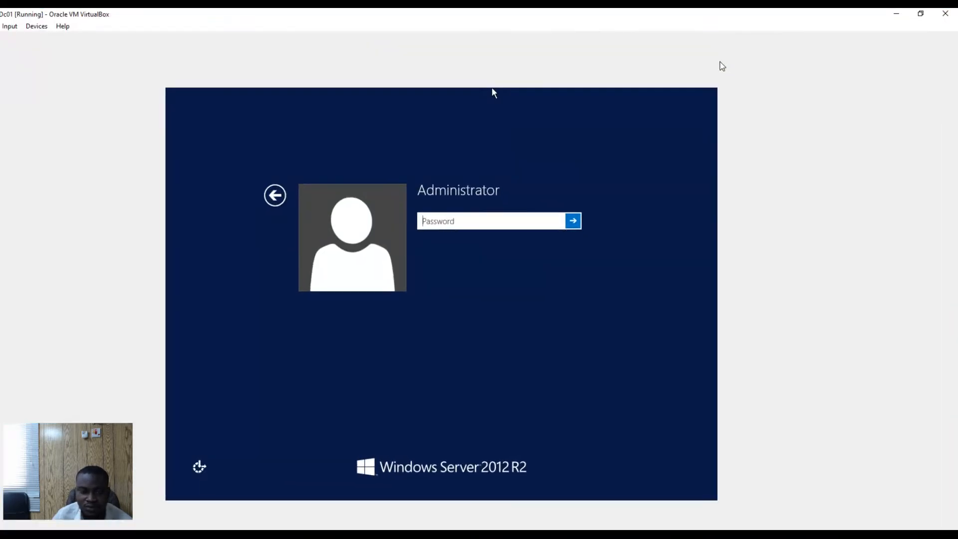
text(•••)
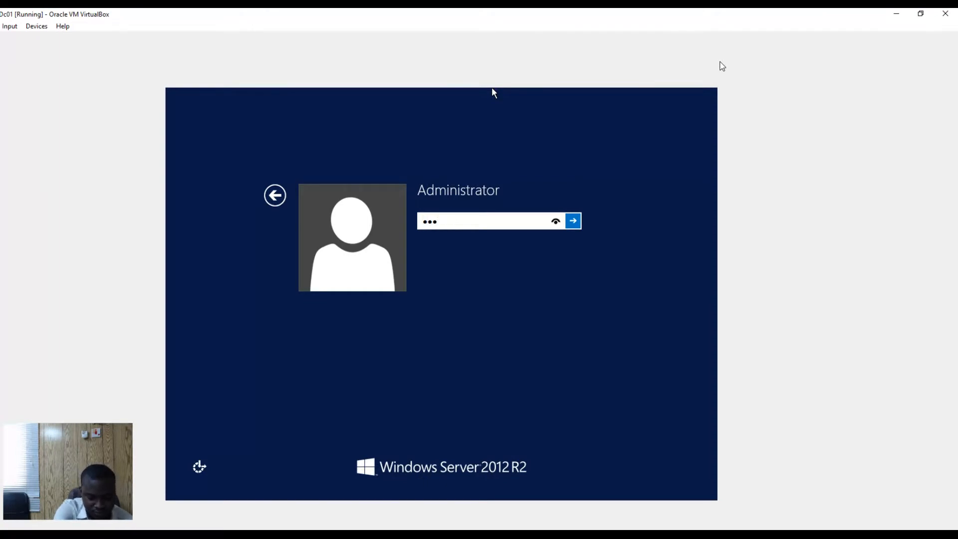
text(••••••)
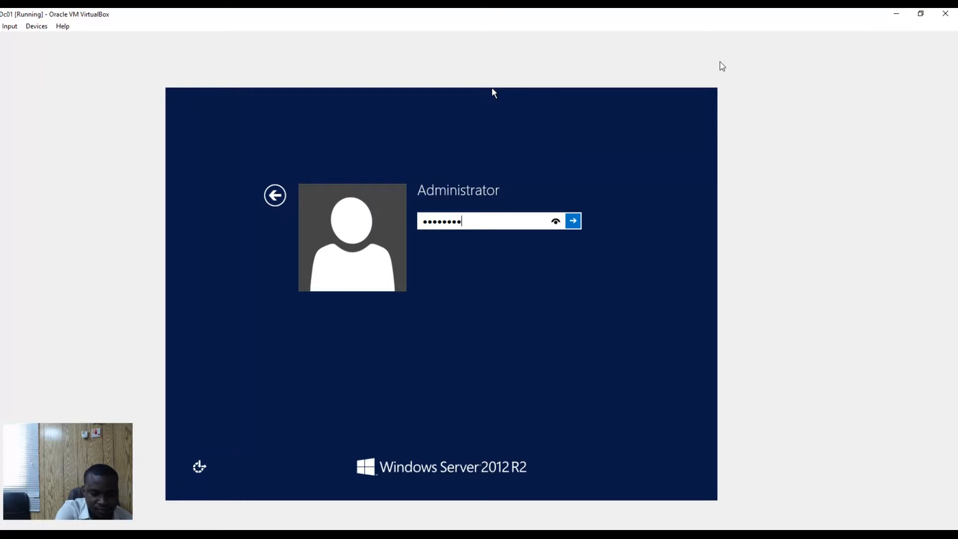
key(Return)
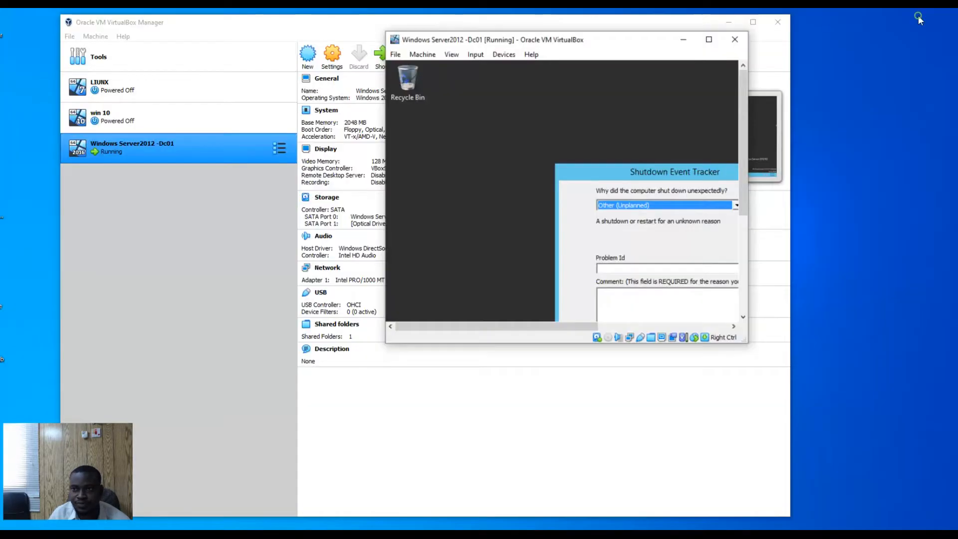
- Launch Server Manager inside the guest with the virtual machine window maximized
click(921, 13)
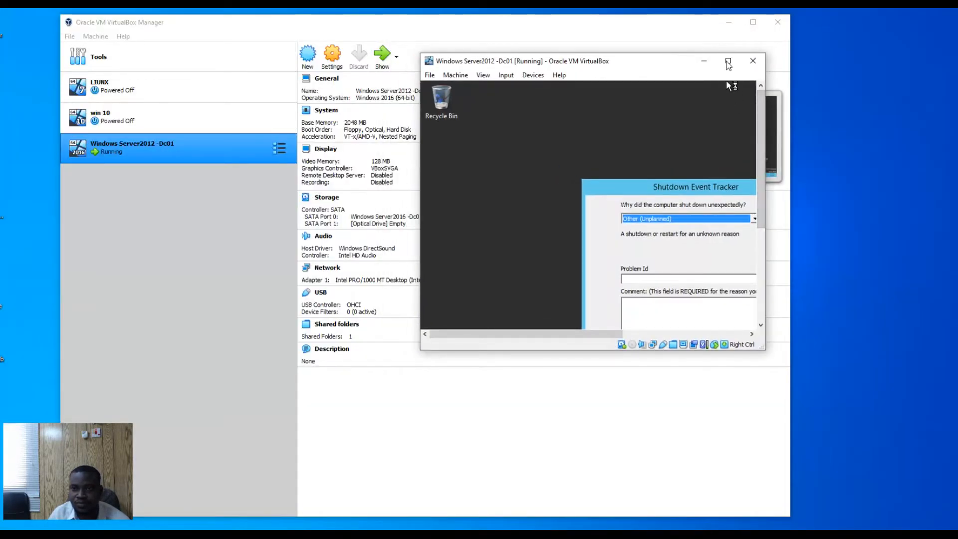
click(728, 61)
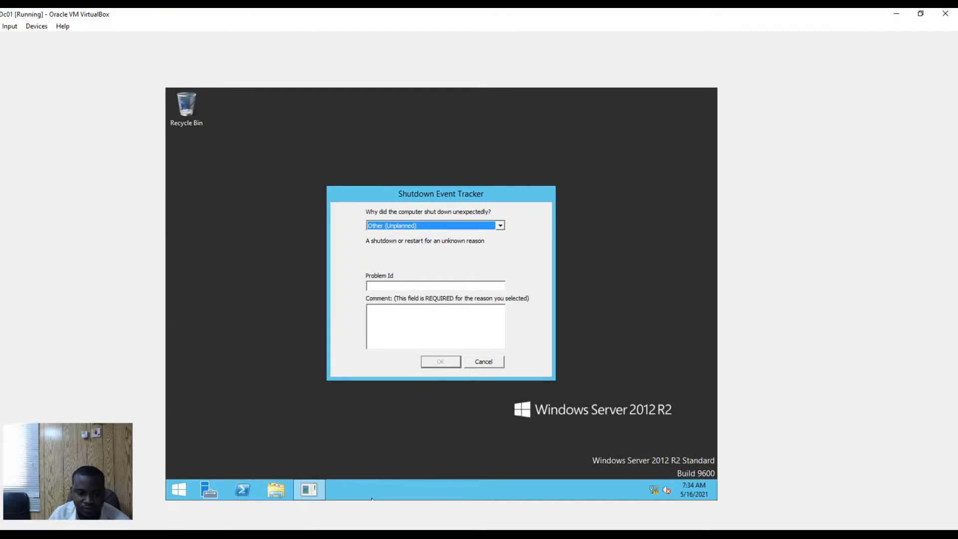
click(202, 490)
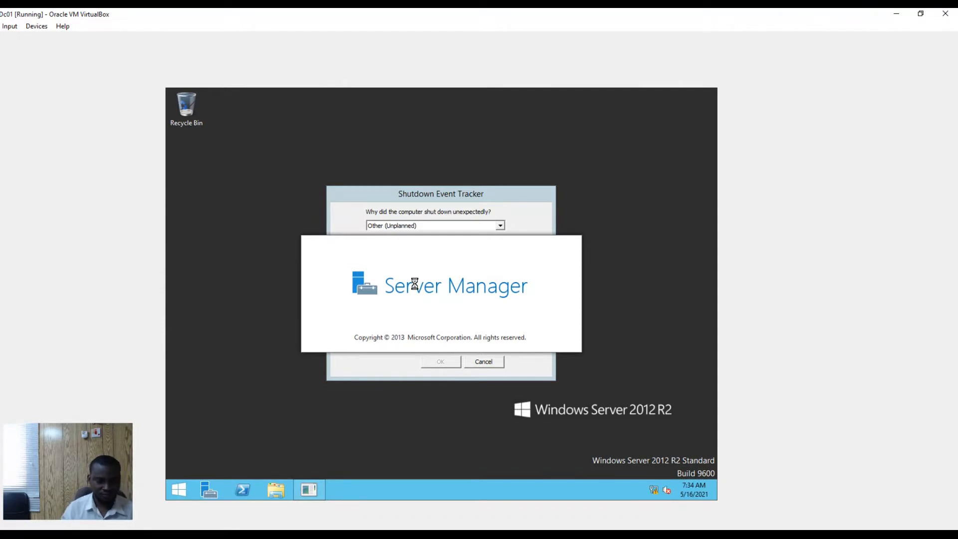
mouse_move(70, 445)
mouse_down()
mouse_move(103, 451)
mouse_move(79, 455)
mouse_up()
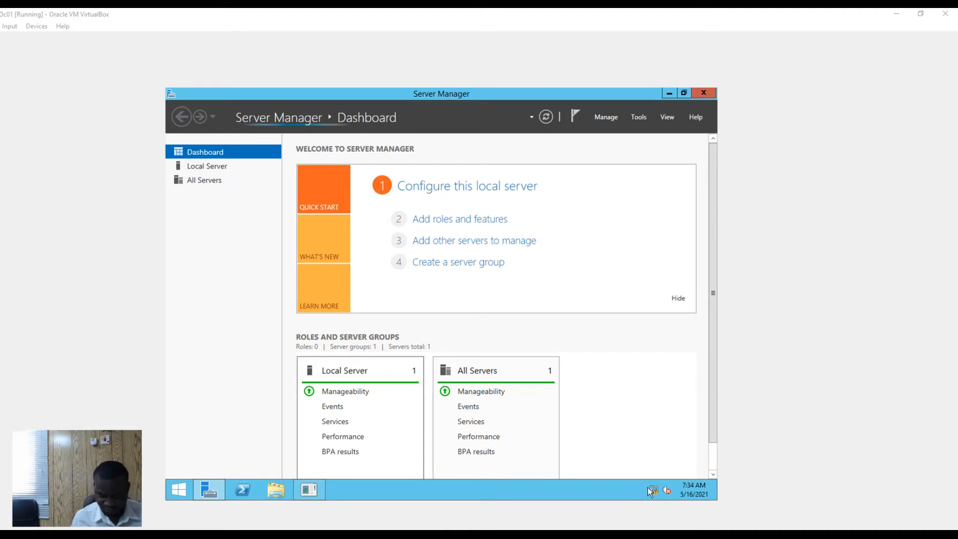
- Open the Ethernet adapter's properties by way of Network and Sharing Center and its adapter settings
mouse_move(657, 488)
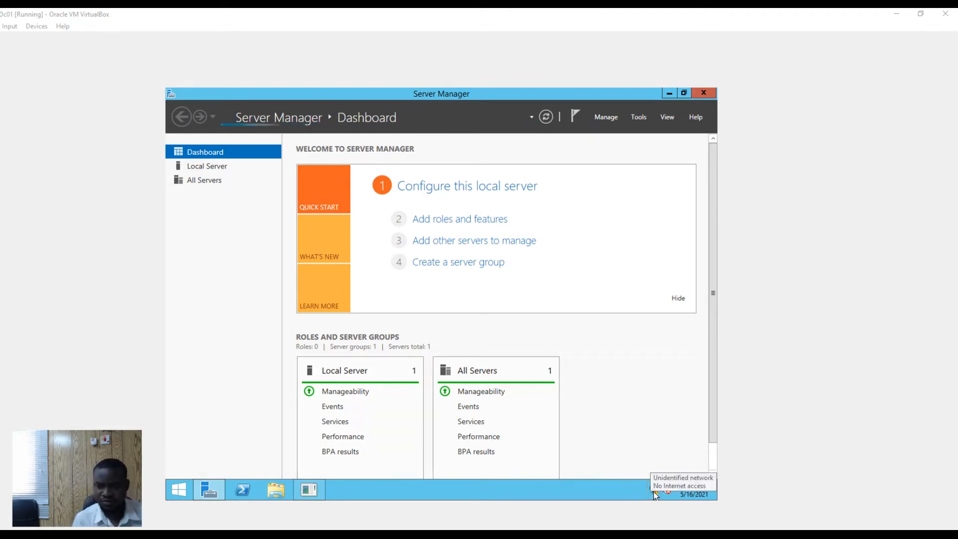
right_click(654, 492)
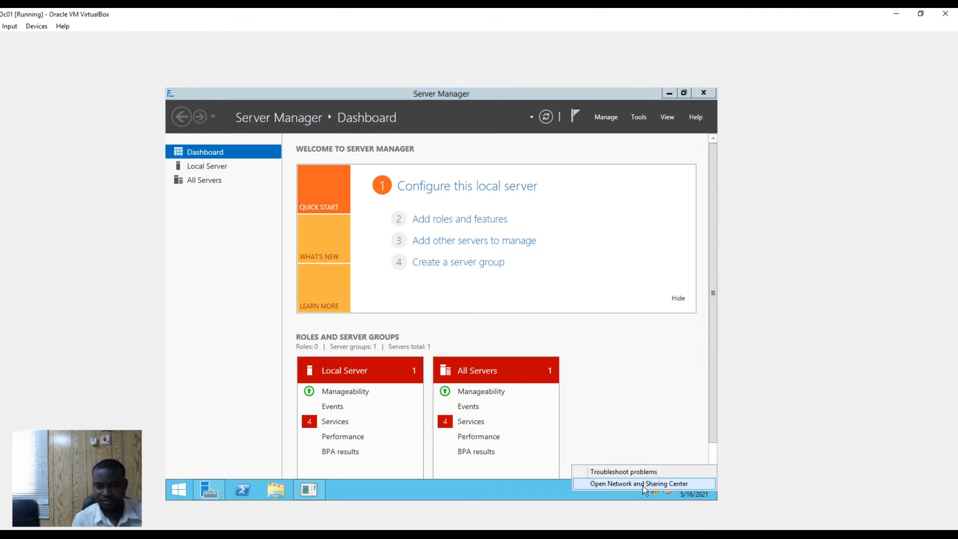
click(643, 485)
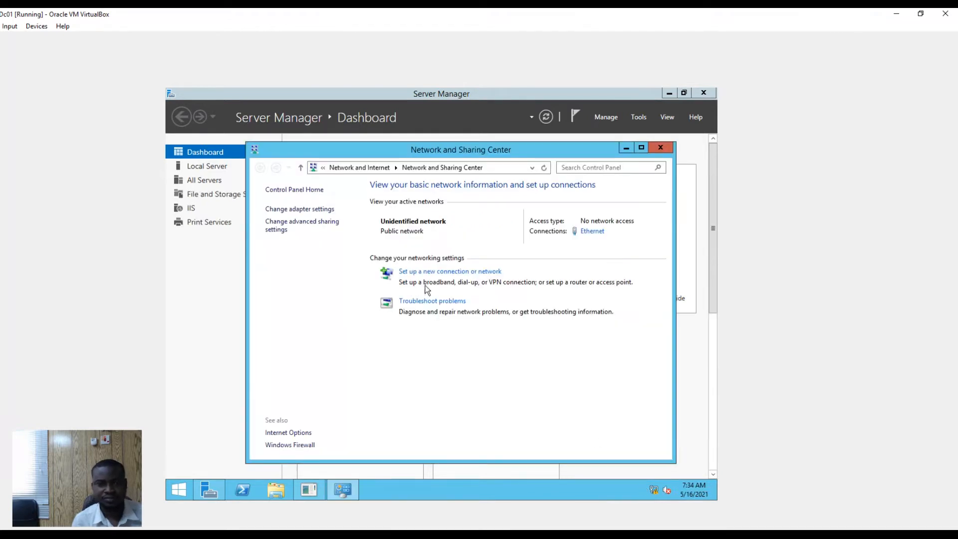
click(286, 209)
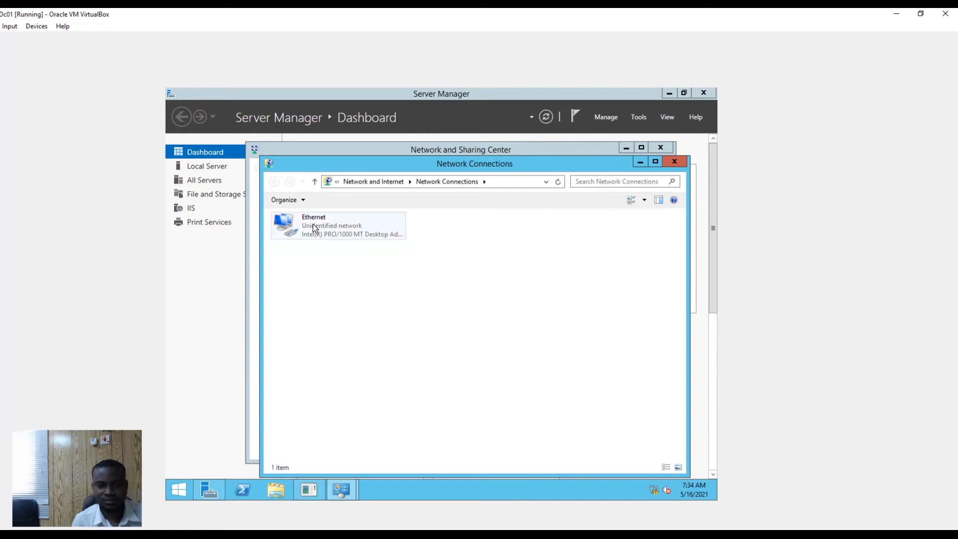
right_click(314, 224)
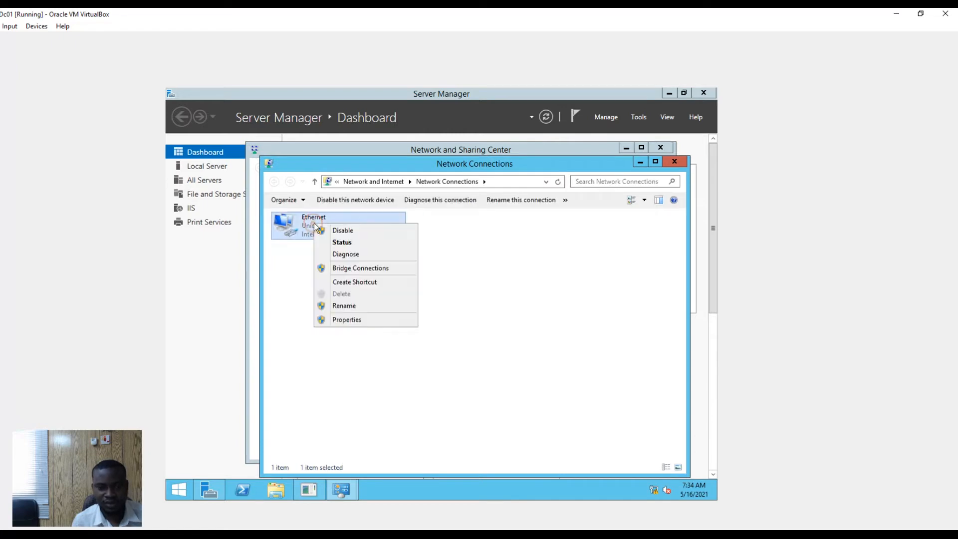
click(359, 320)
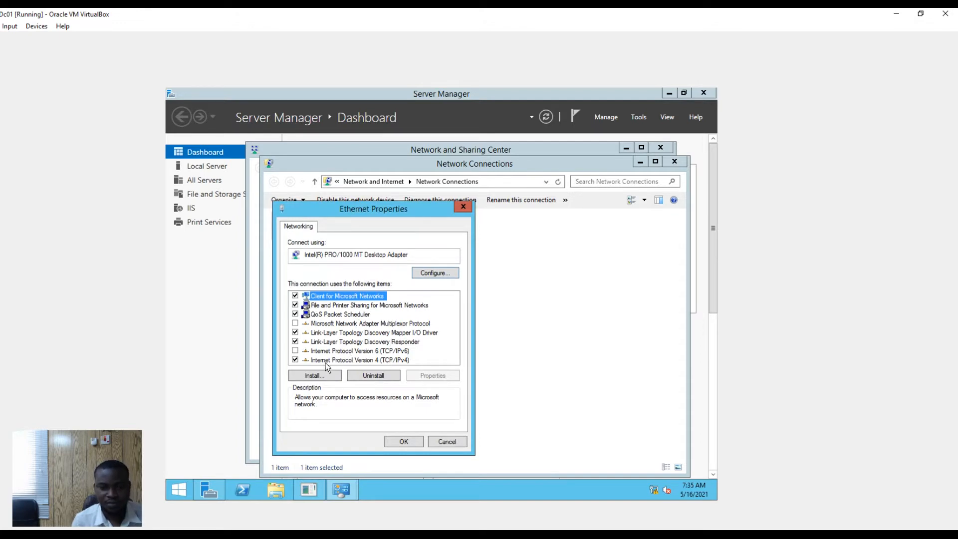
- Check the Internet Protocol Version 4 (TCP/IPv4) address and DNS server settings of the Ethernet adapter and accept them
click(367, 360)
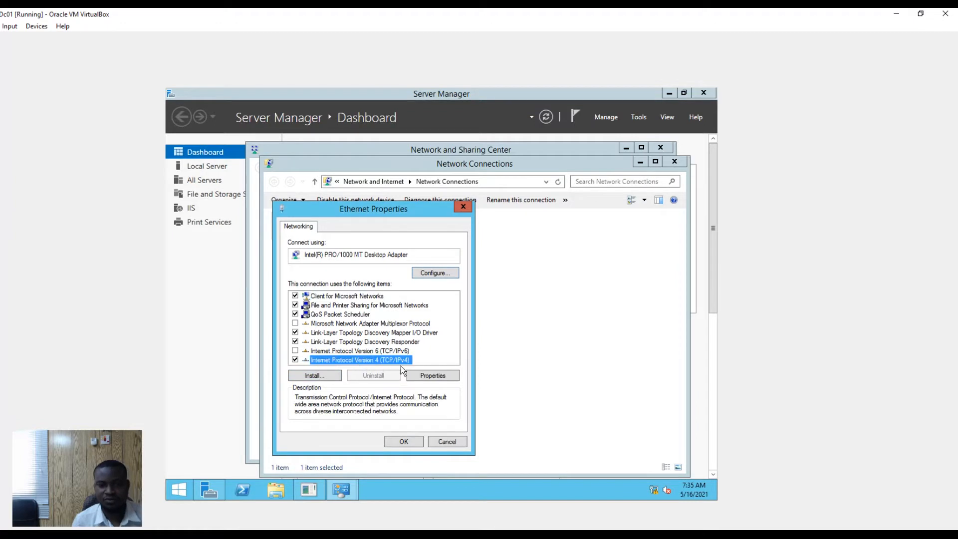
click(427, 376)
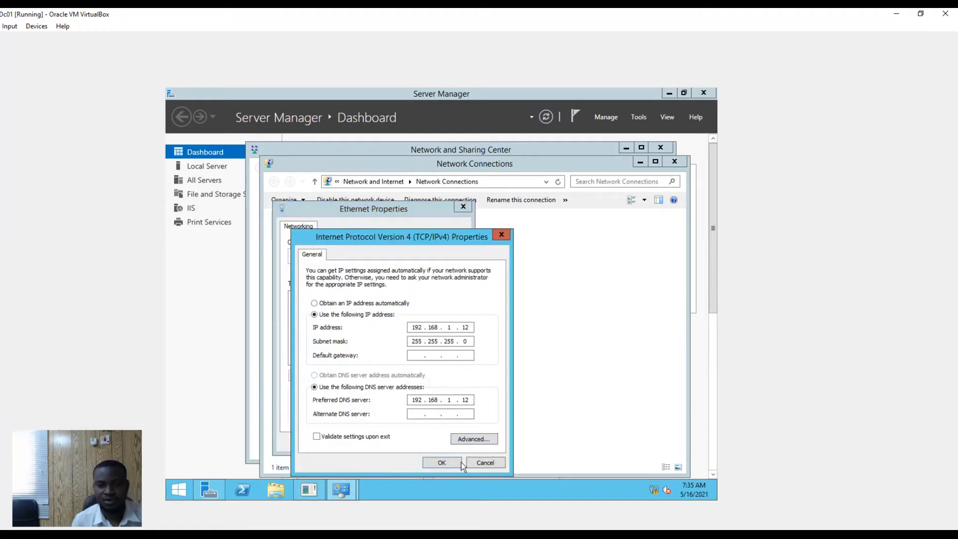
click(442, 463)
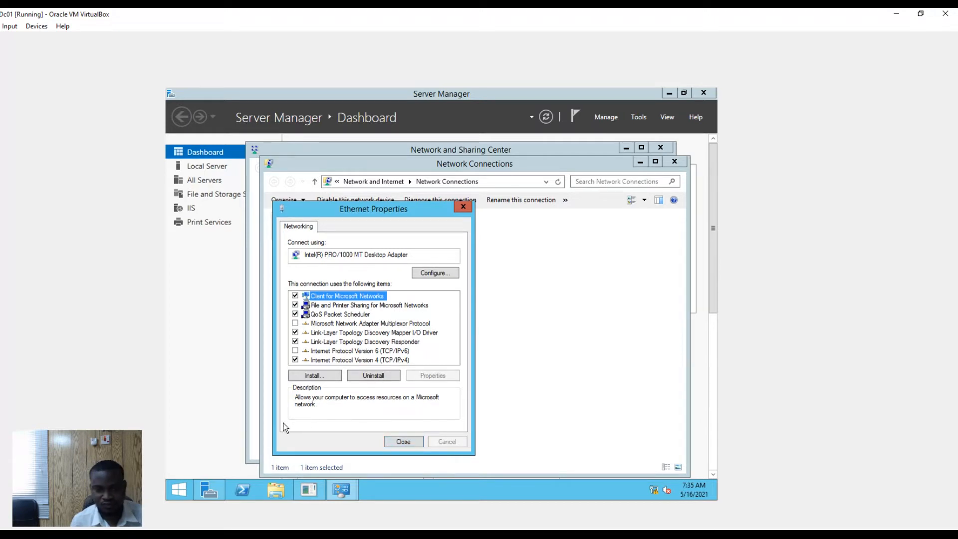
mouse_move(335, 498)
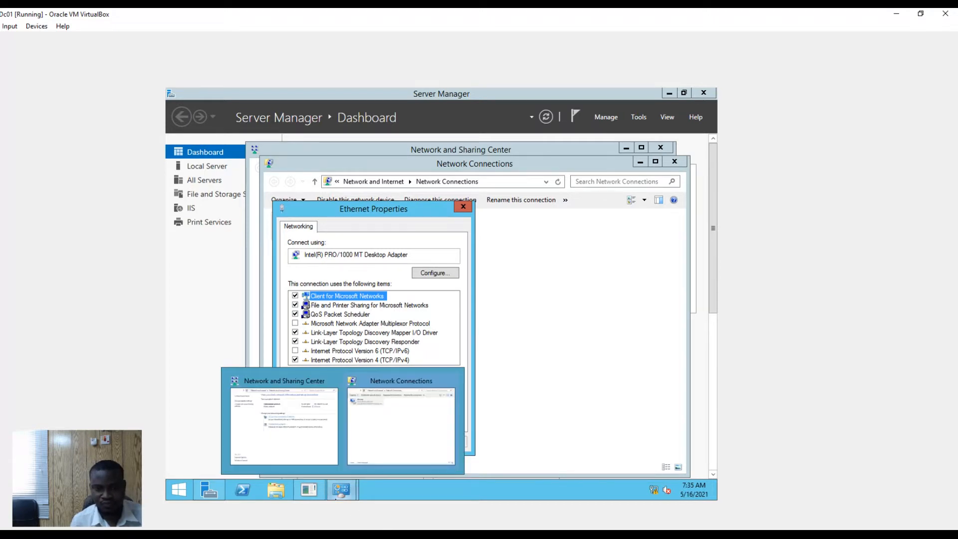
mouse_move(386, 537)
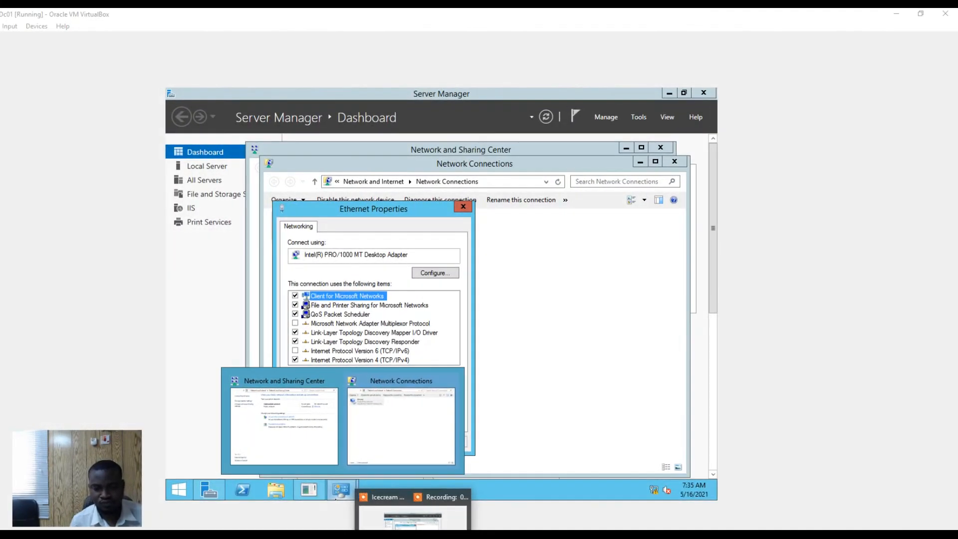
click(430, 522)
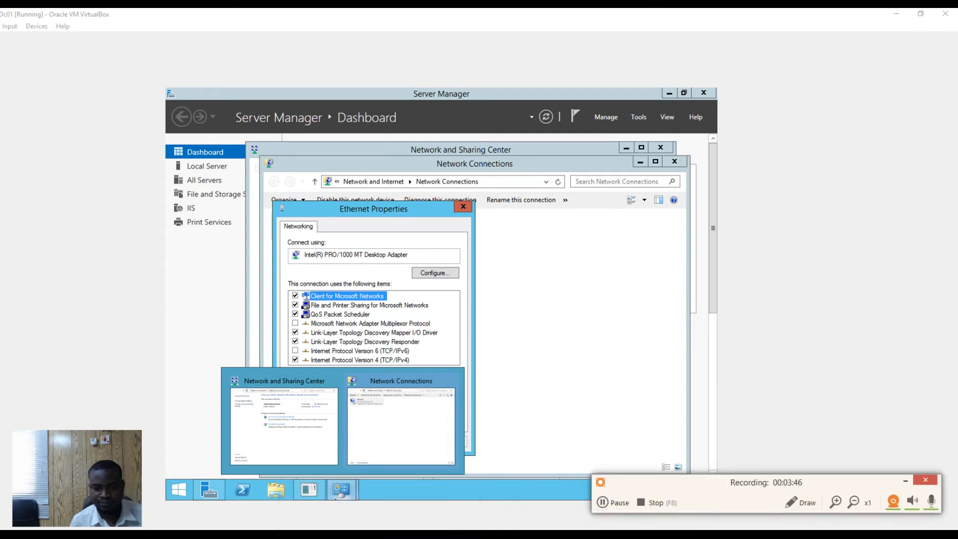
drag(691, 480, 669, 538)
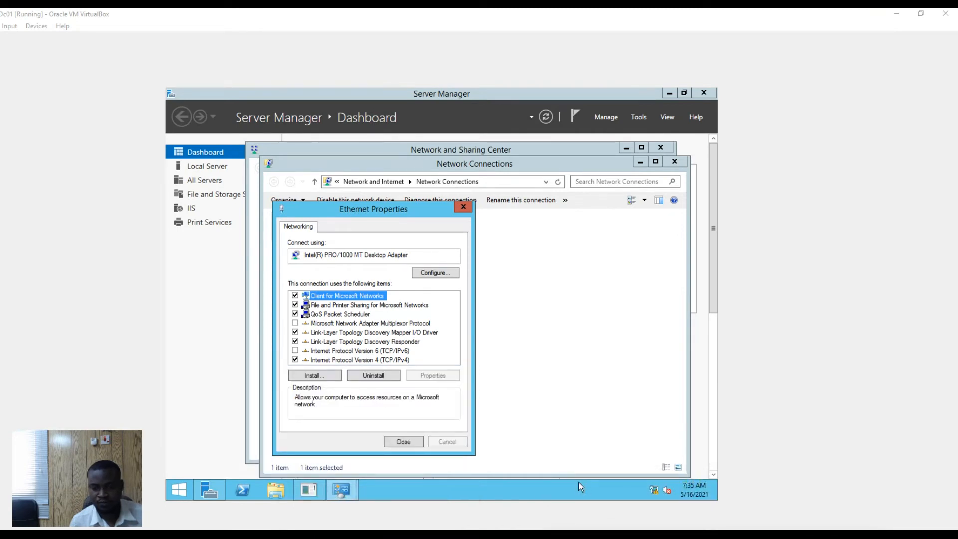
- Close Ethernet Properties, Network Connections and Network and Sharing Center to return to the Server Manager dashboard
click(404, 443)
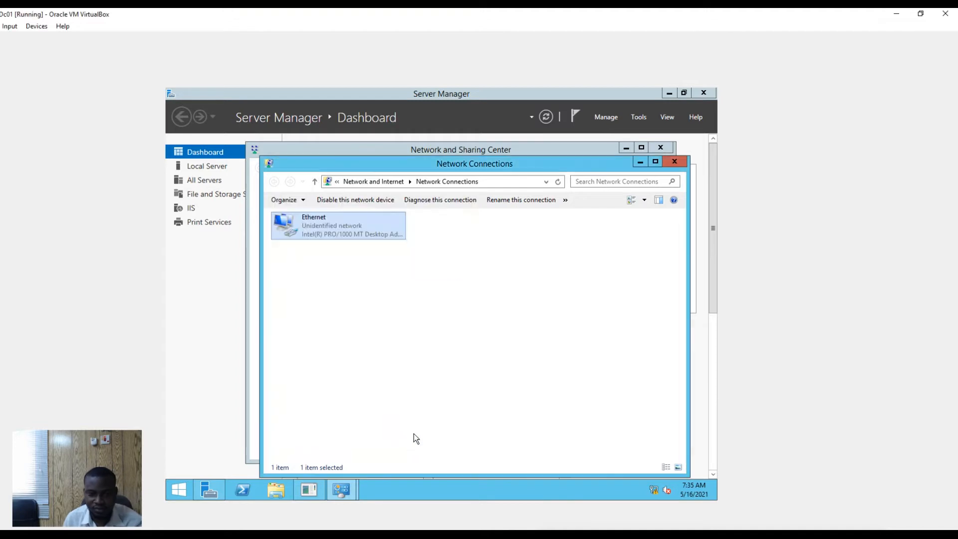
click(675, 161)
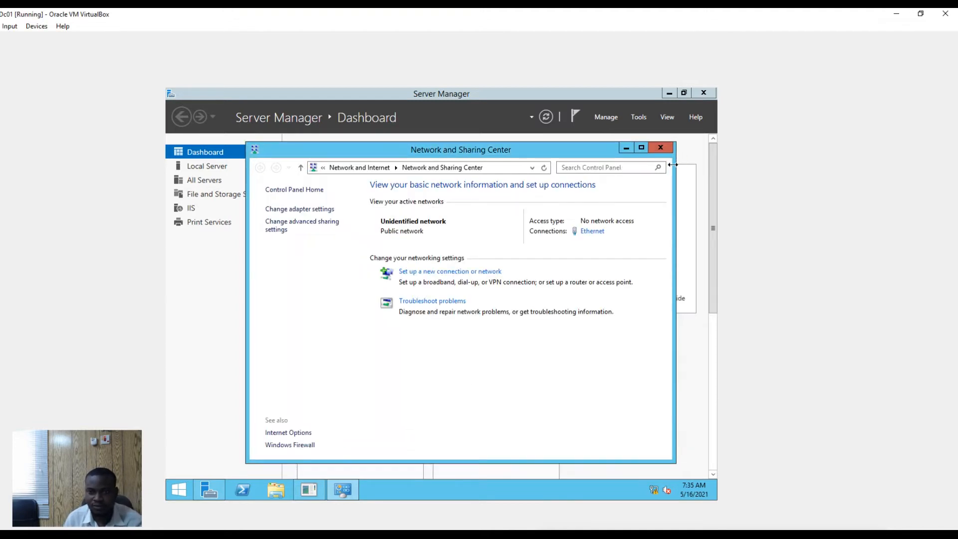
click(661, 147)
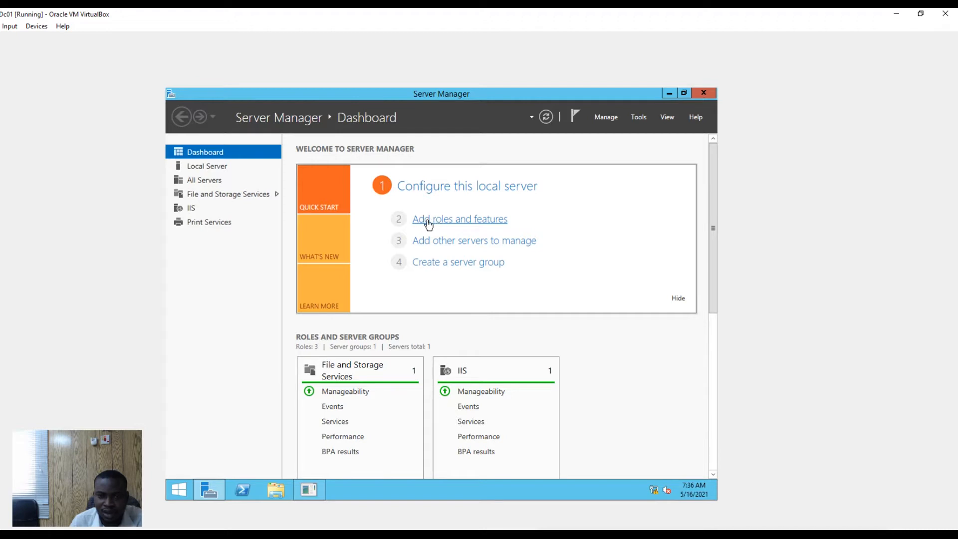
- Start the Add Roles and Features Wizard and proceed with a role-based or feature-based installation to the server selection
click(610, 116)
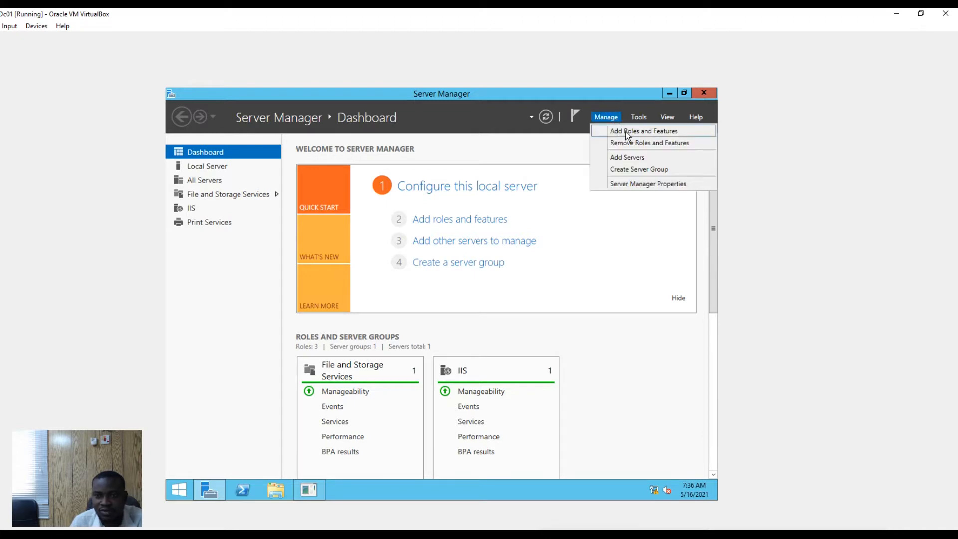
click(627, 133)
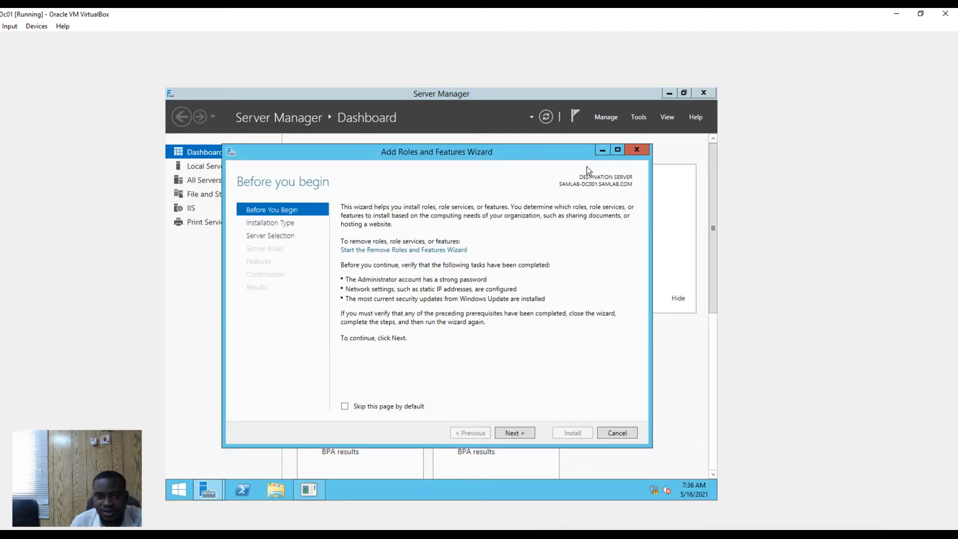
click(514, 433)
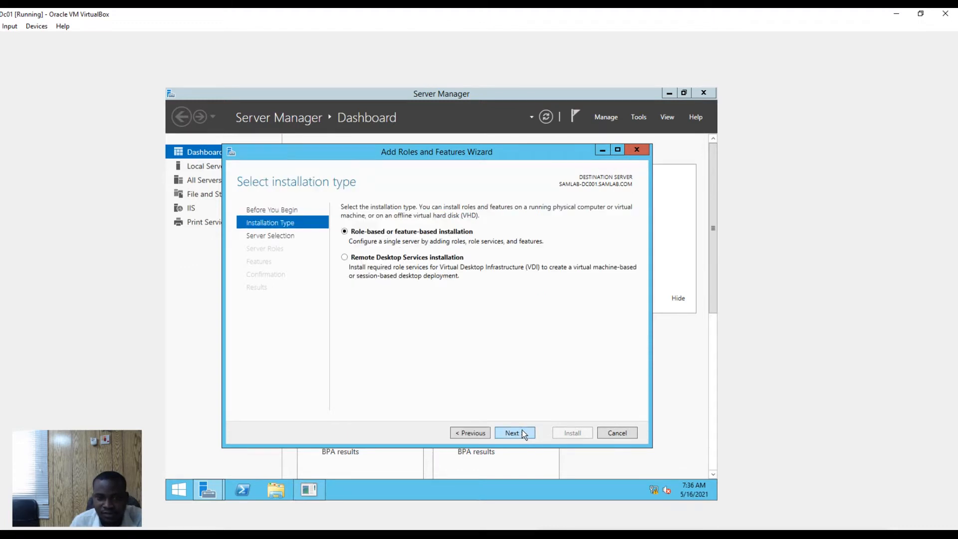
click(514, 432)
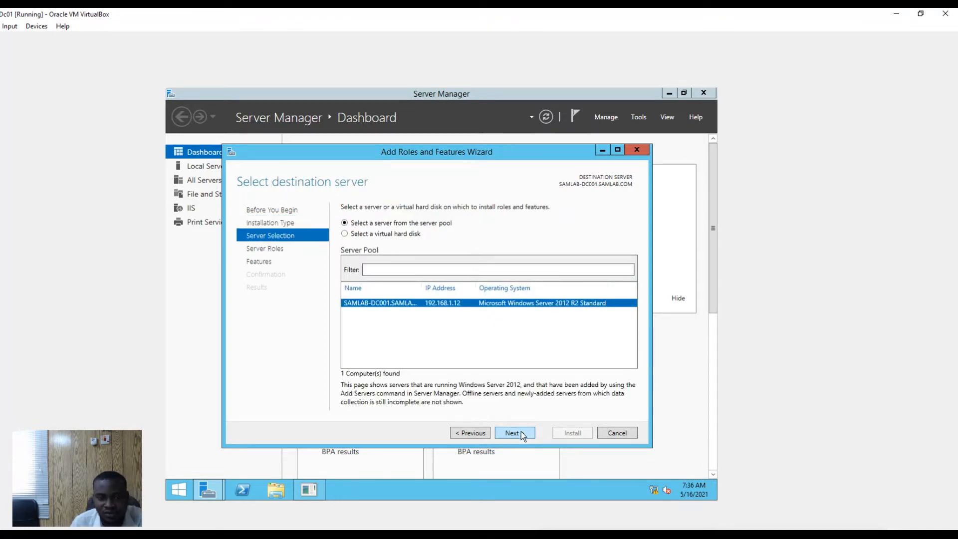
- Select the Active Directory Domain Services and DNS Server roles for the server, adding the features each one requires
click(518, 434)
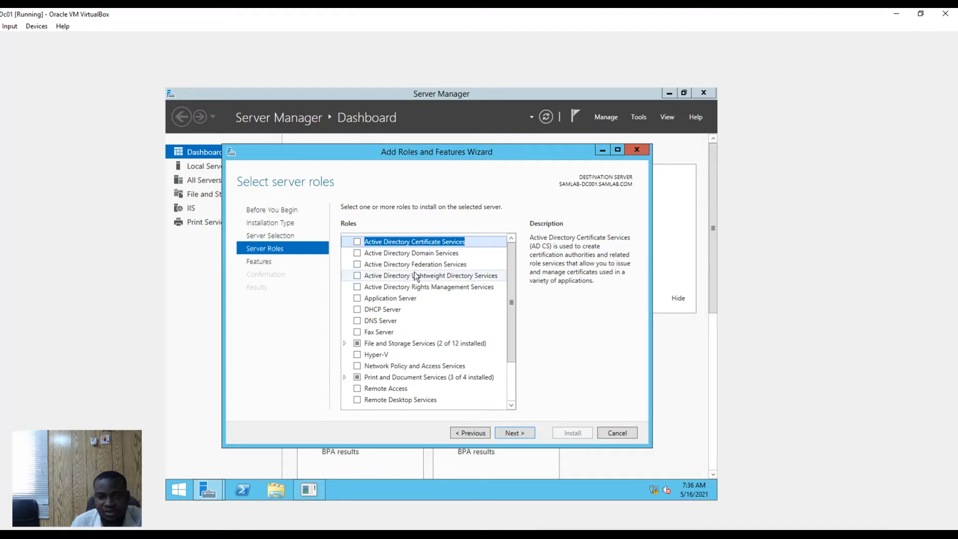
click(357, 253)
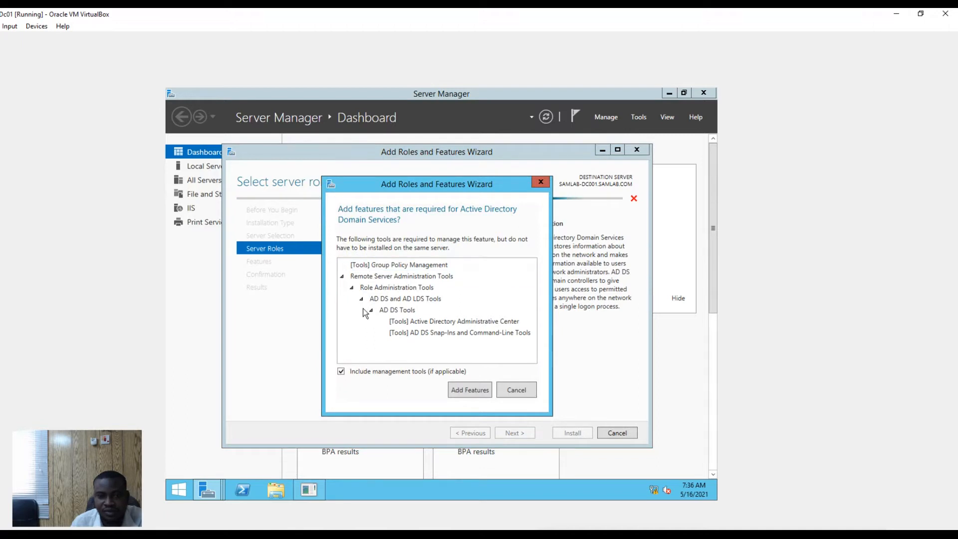
click(469, 393)
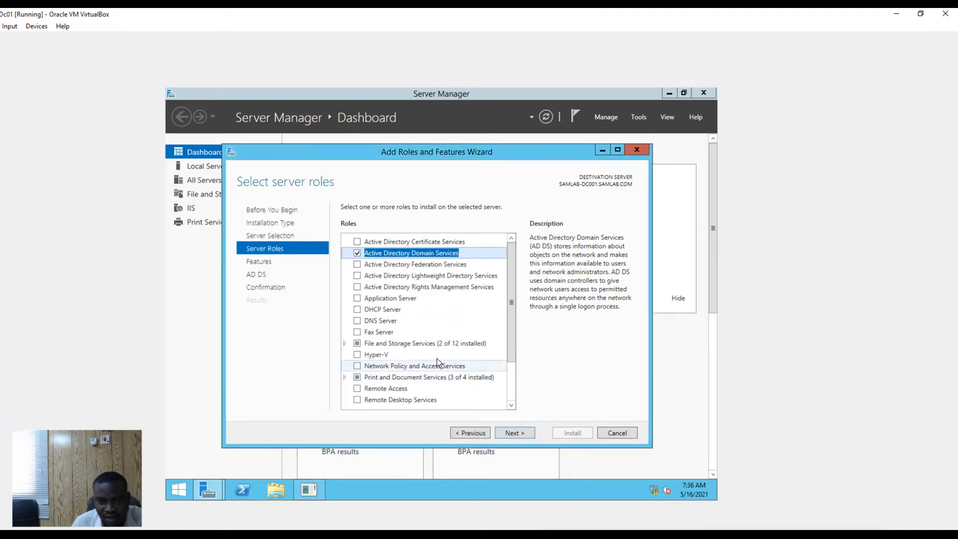
click(357, 322)
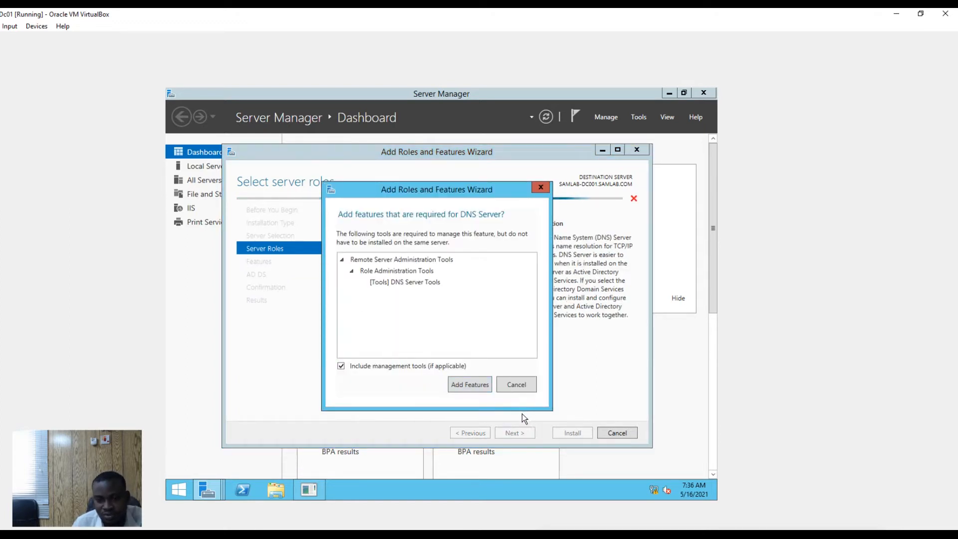
click(474, 384)
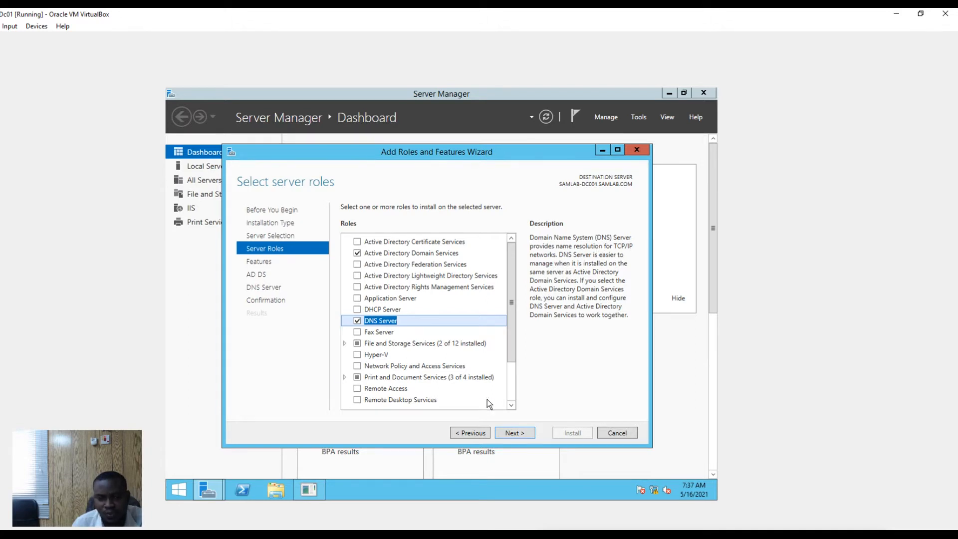
- Keep the default features, proceed past the AD DS and DNS Server information, and install the selected roles
click(513, 430)
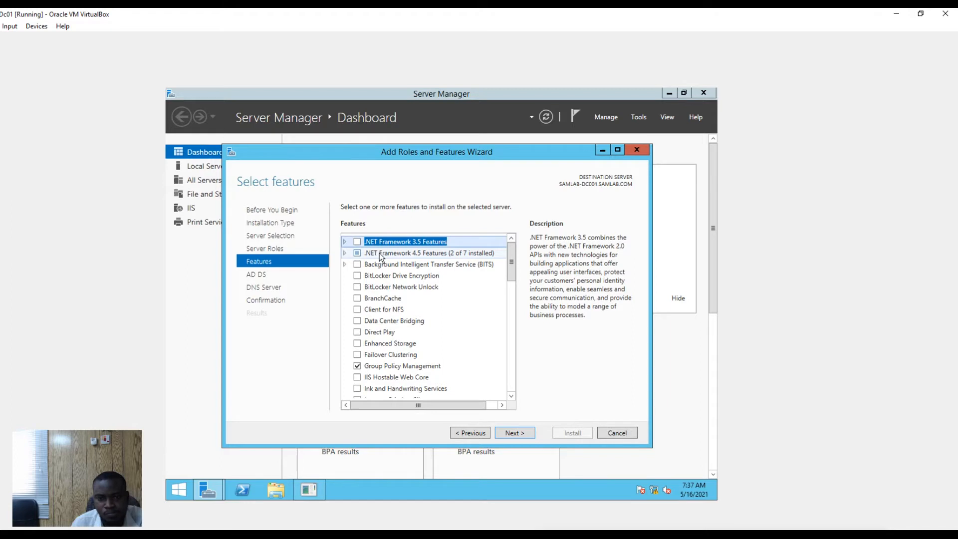
click(517, 433)
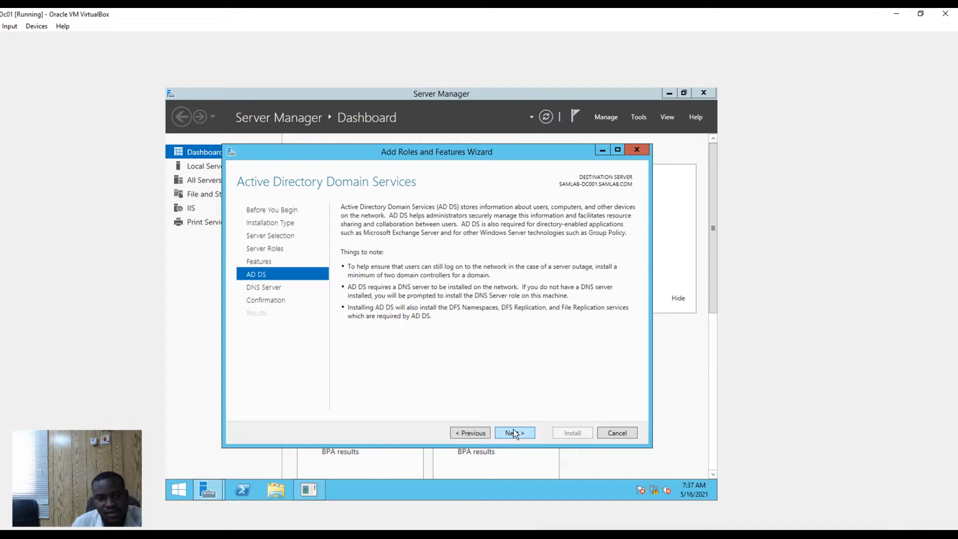
click(513, 432)
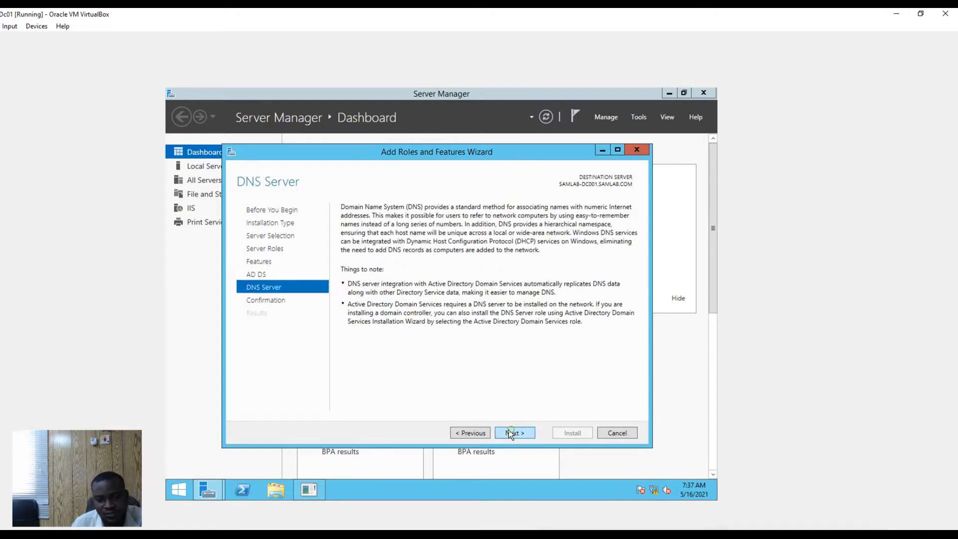
click(516, 437)
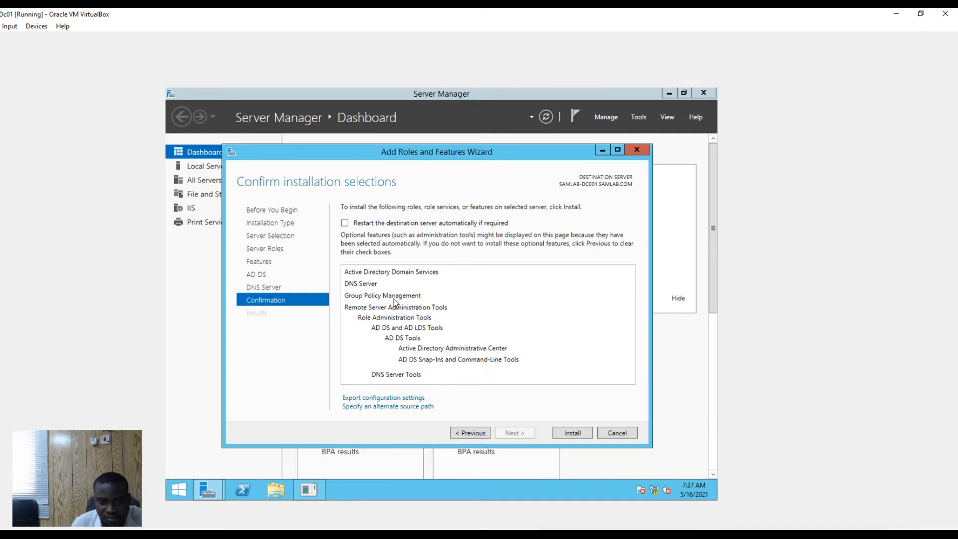
click(570, 432)
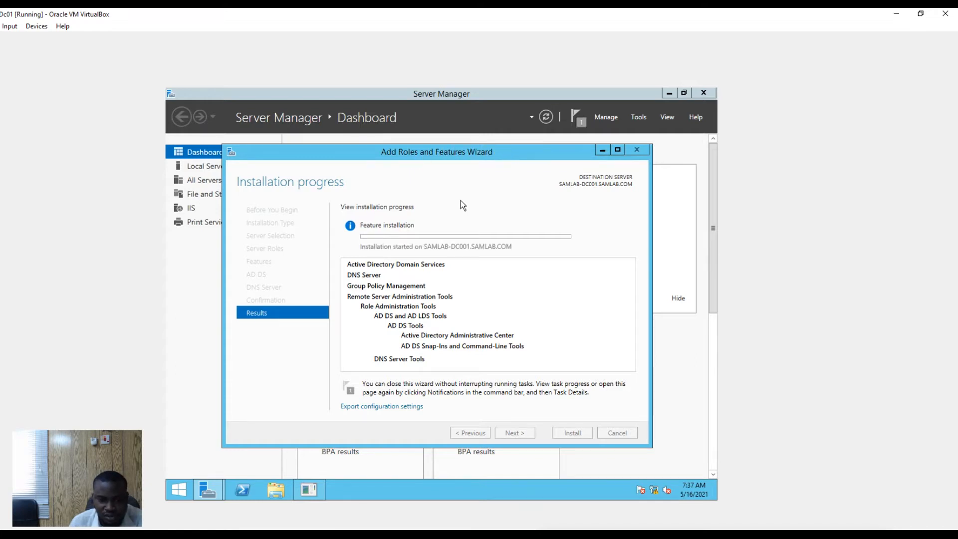
click(190, 334)
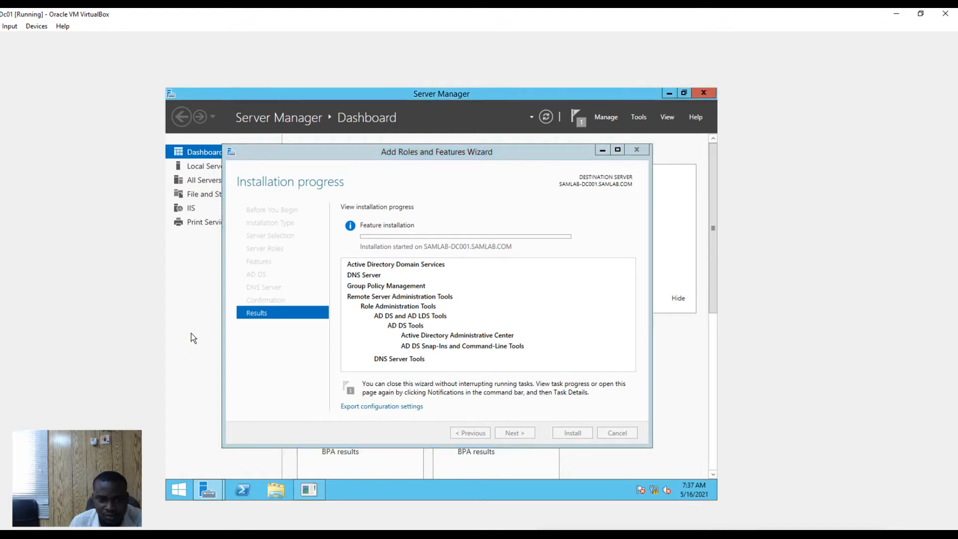
click(187, 497)
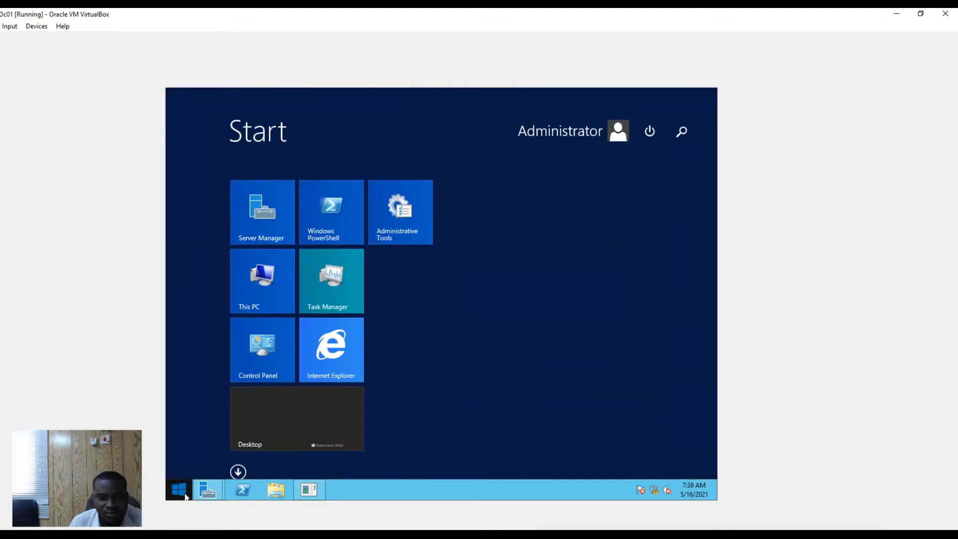
click(185, 497)
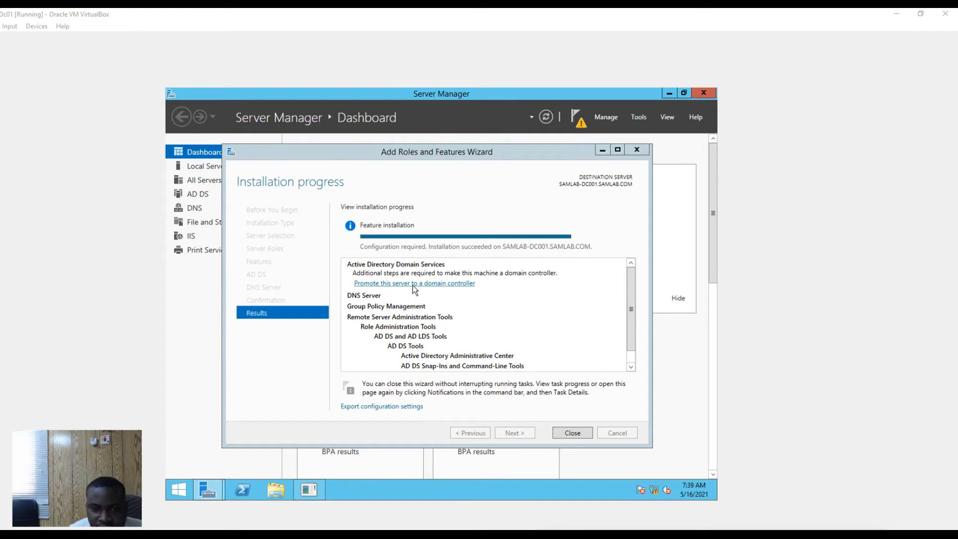
- Start promoting this server to a domain controller, adding a new forest with the root domain name SAMLAB.COM
click(440, 284)
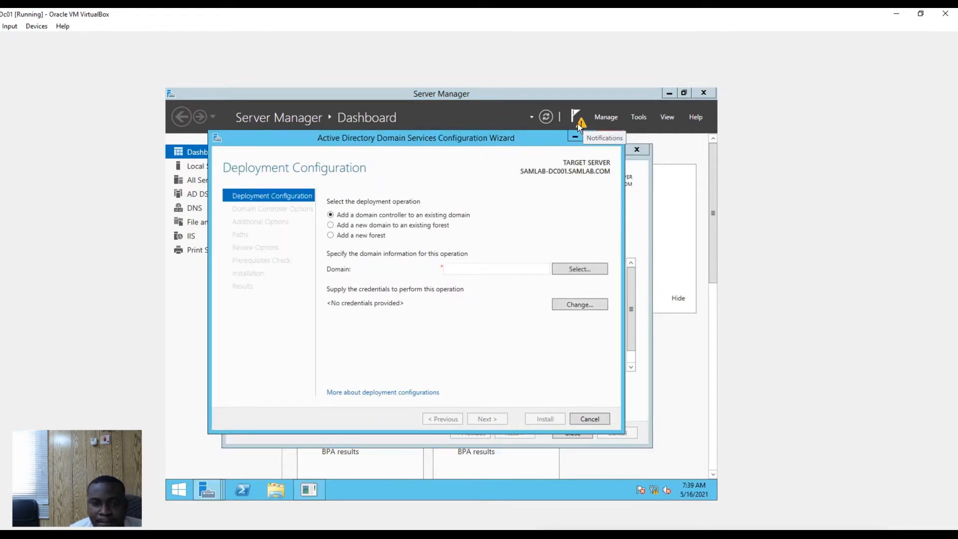
click(331, 235)
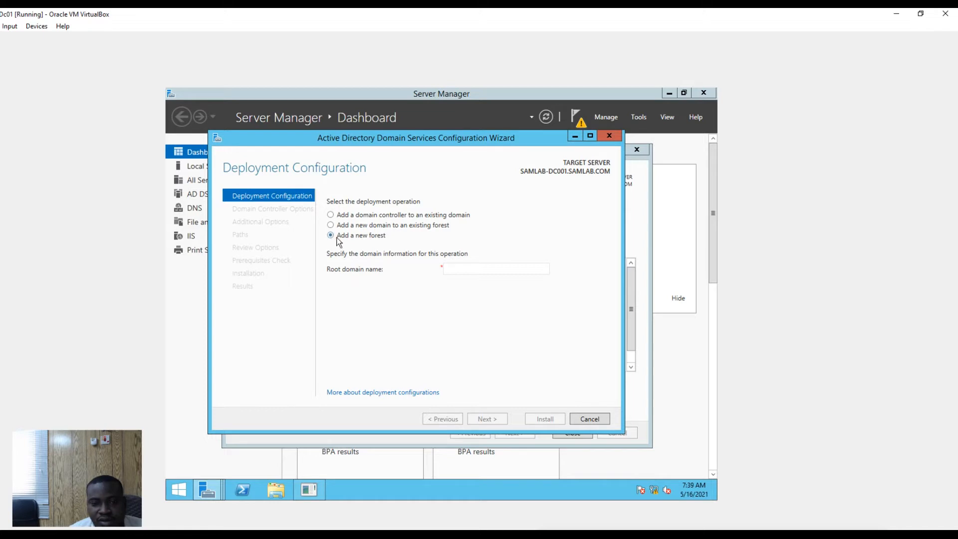
click(462, 269)
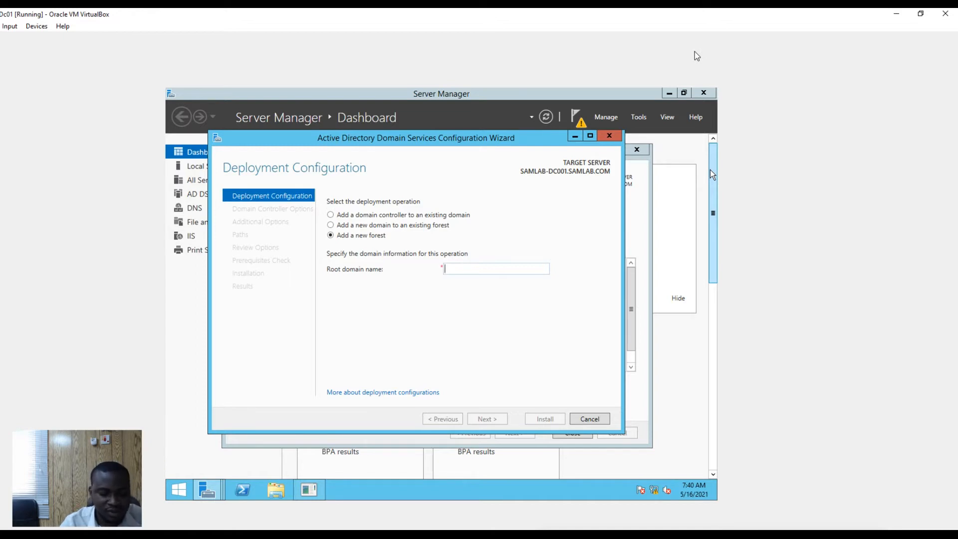
text(s)
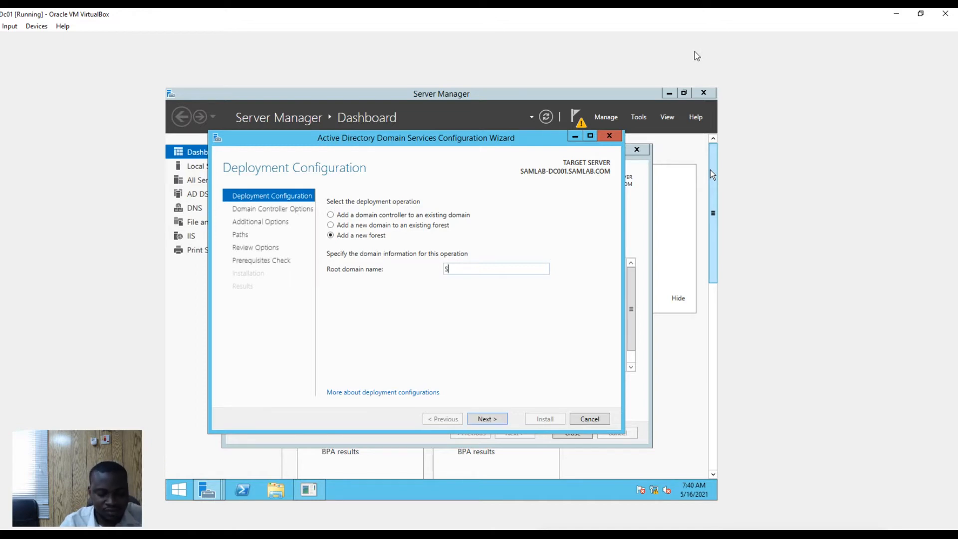
text(AMLAB)
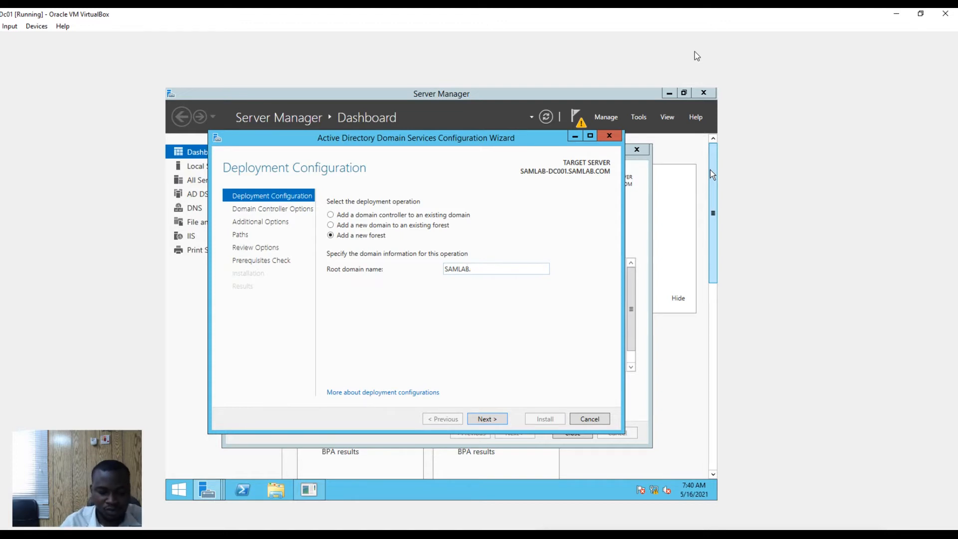
text(.COM)
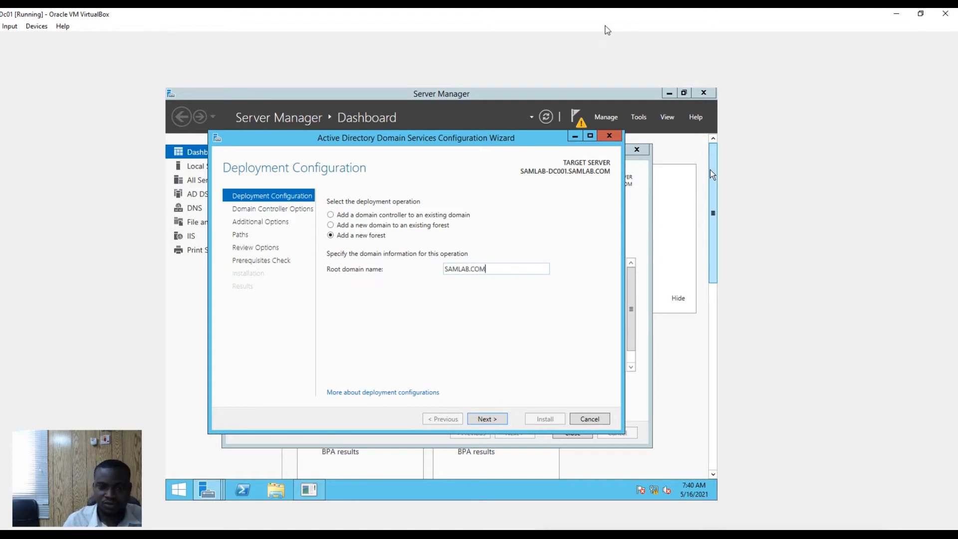
click(481, 421)
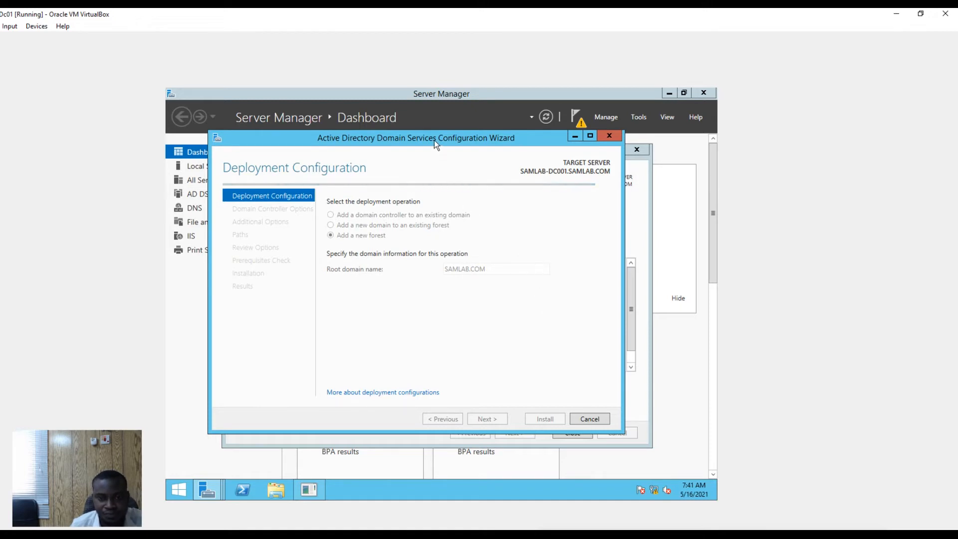
- Maximize the configuration wizard, enter and confirm the Directory Services Restore Mode password, and continue to the DNS options
drag(609, 134, 288, 89)
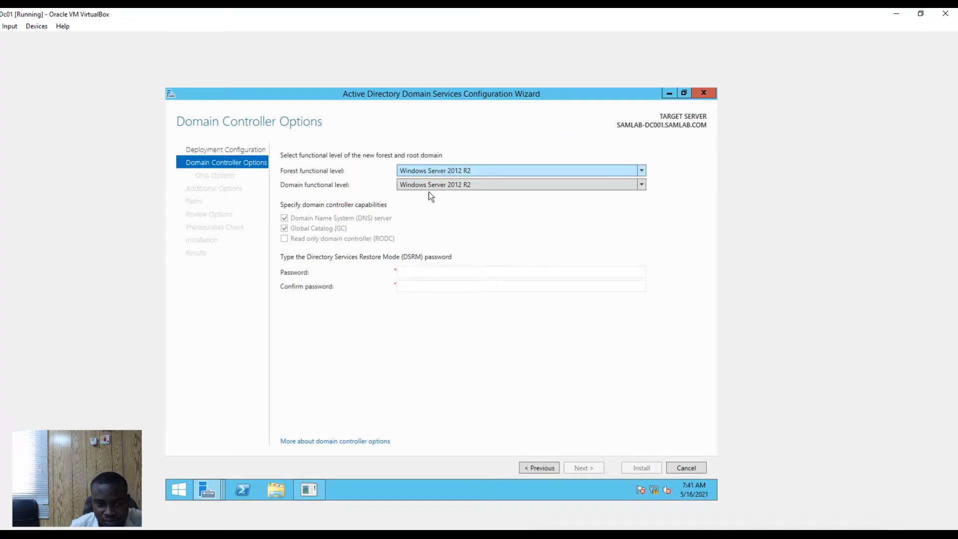
click(417, 274)
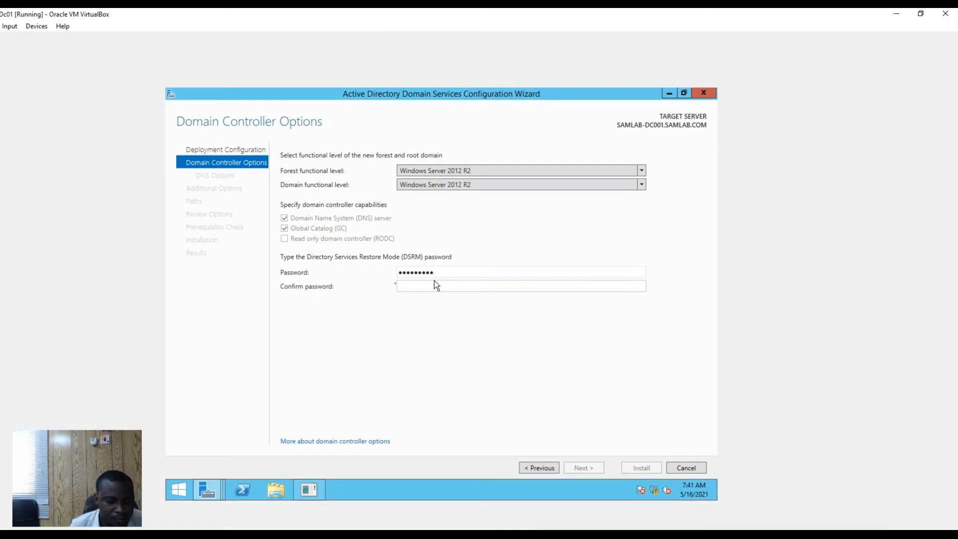
text(•)
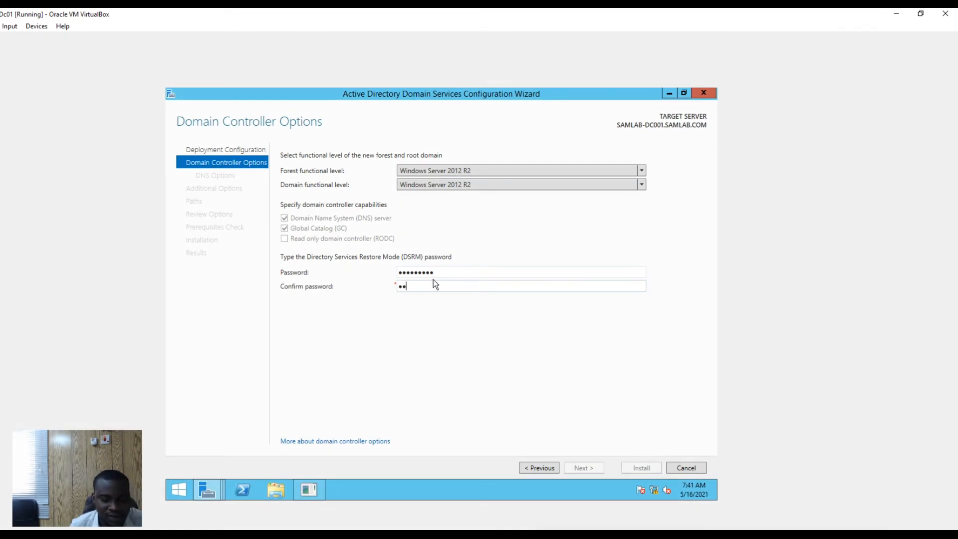
text(•)
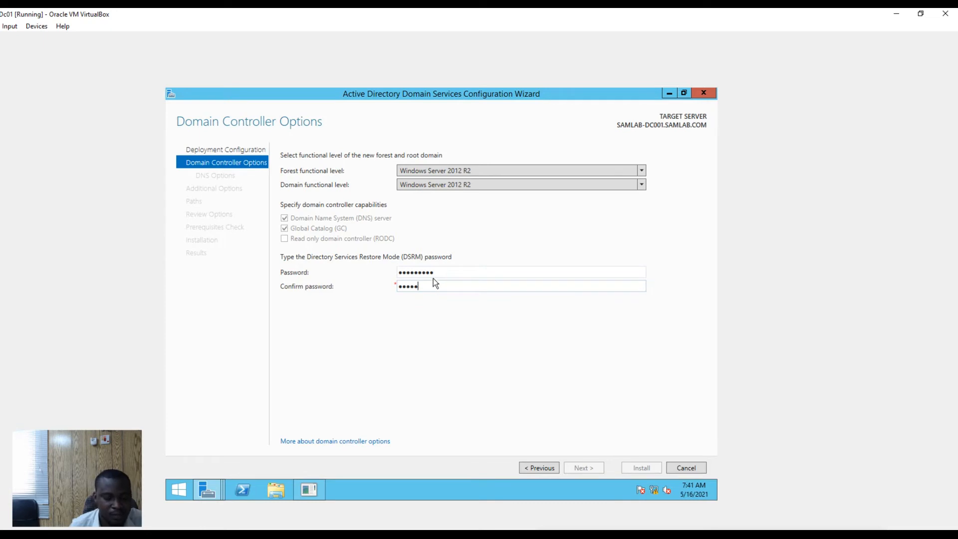
text(••)
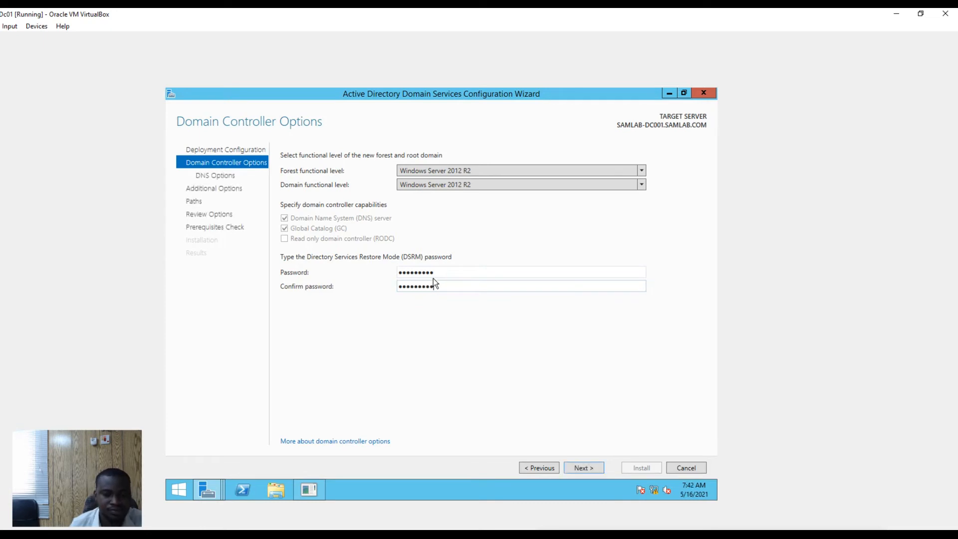
click(586, 470)
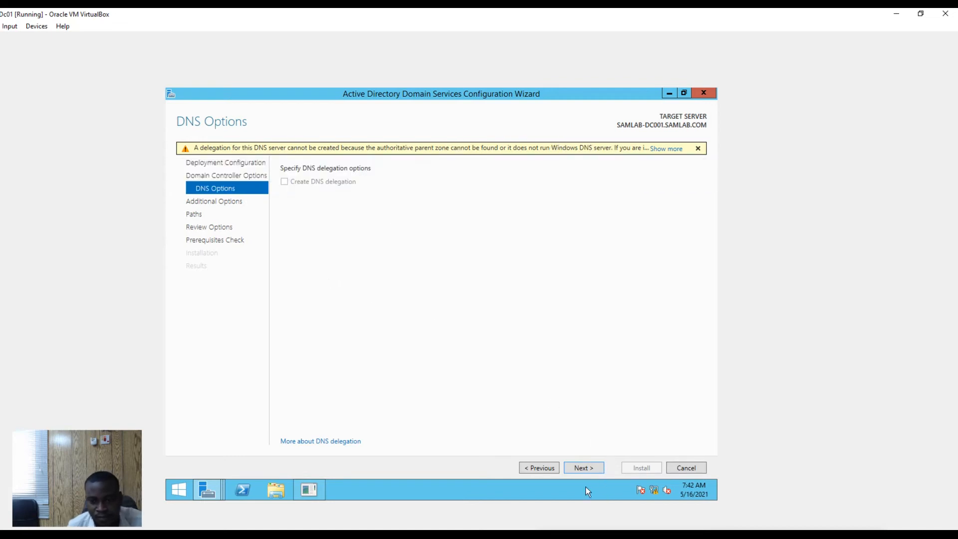
- Accept the default DNS options, the NetBIOS domain name SAMLAB and the default database, log files and SYSVOL folders
click(585, 470)
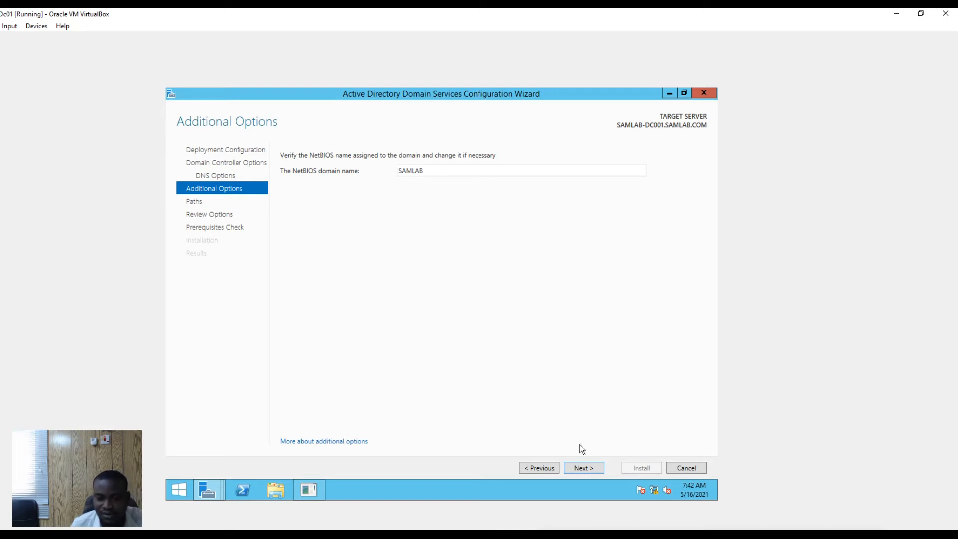
click(588, 469)
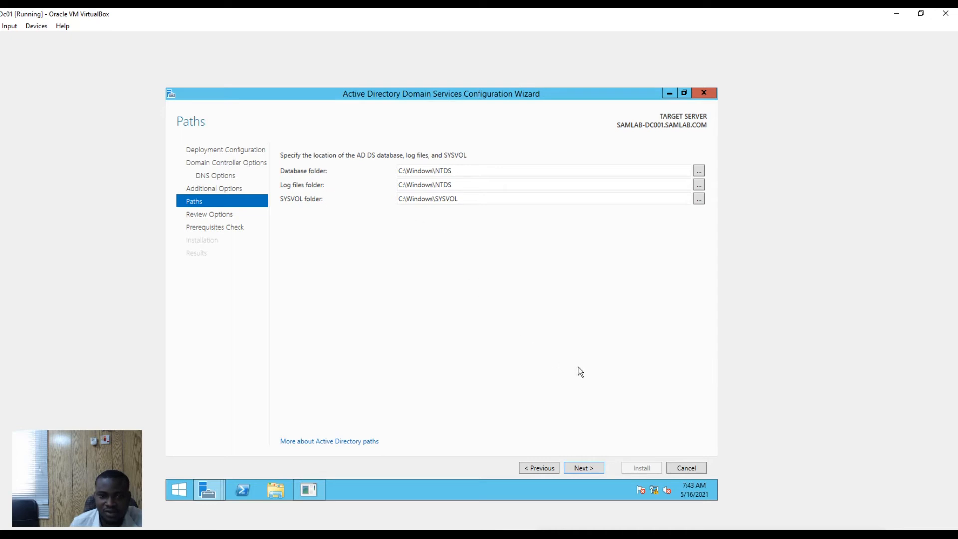
click(582, 467)
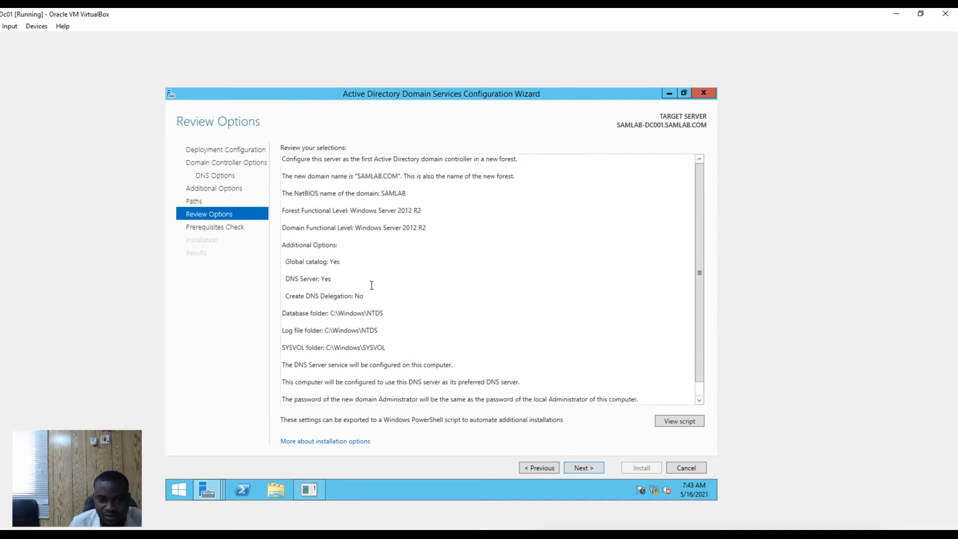
- Review the domain controller selections, run the prerequisites check and start the installation
scroll(372, 285, down, 1)
scroll(391, 356, up, 1)
click(583, 468)
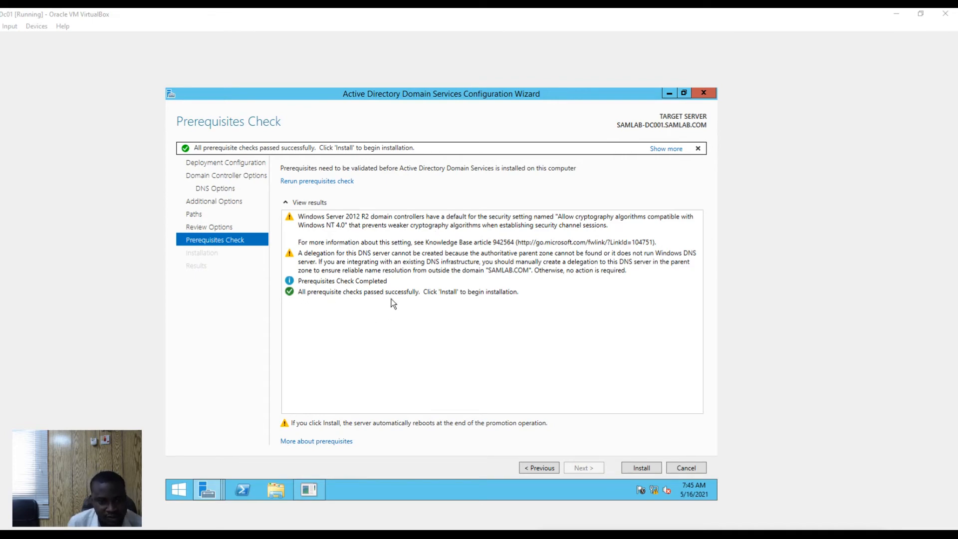
click(653, 469)
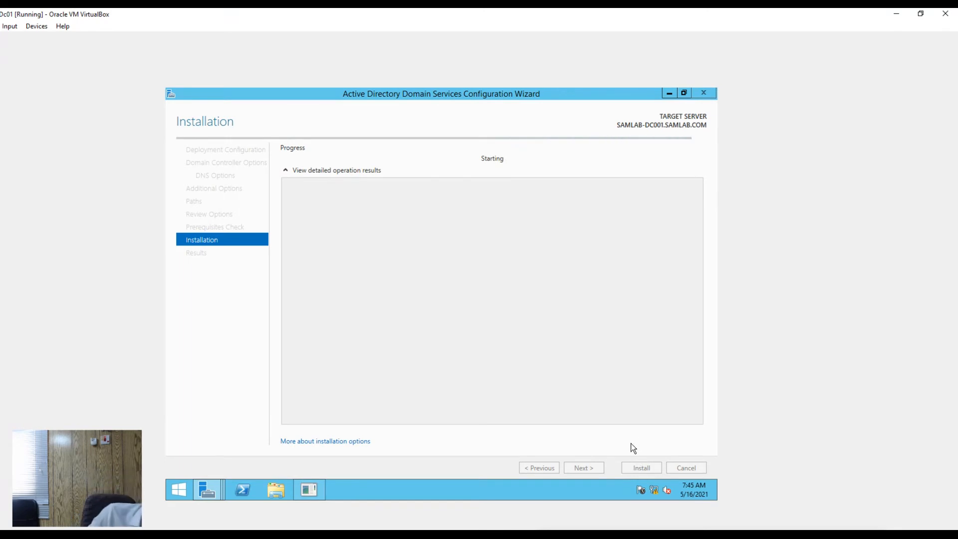
mouse_move(307, 535)
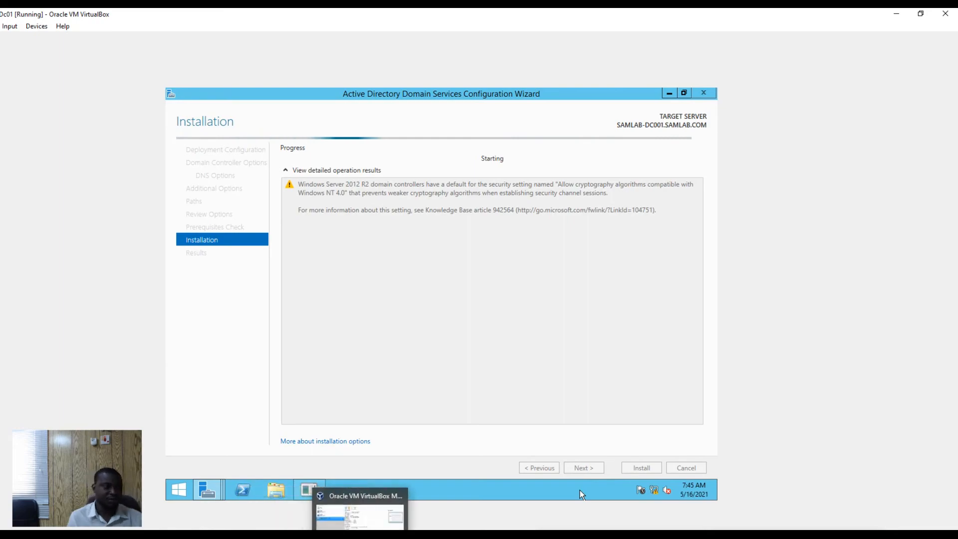
click(360, 516)
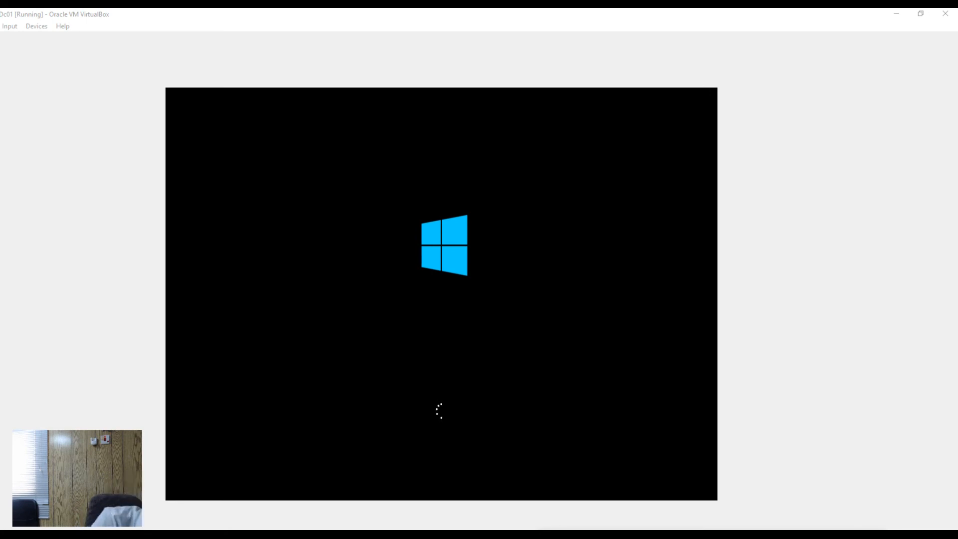
mouse_move(387, 535)
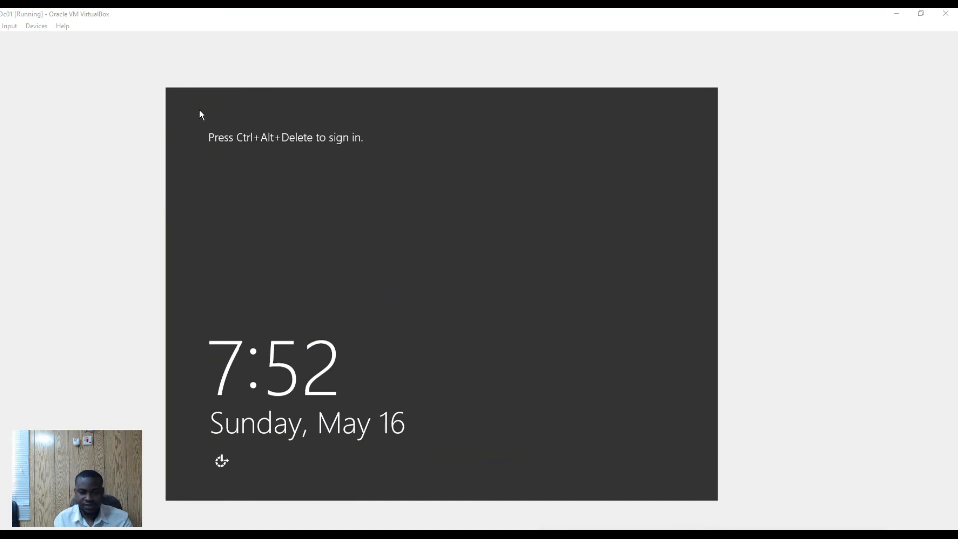
- Send Ctrl+Alt+Delete to the virtual machine and sign in as SAMLAB\Administrator with the account password
click(12, 27)
mouse_move(33, 43)
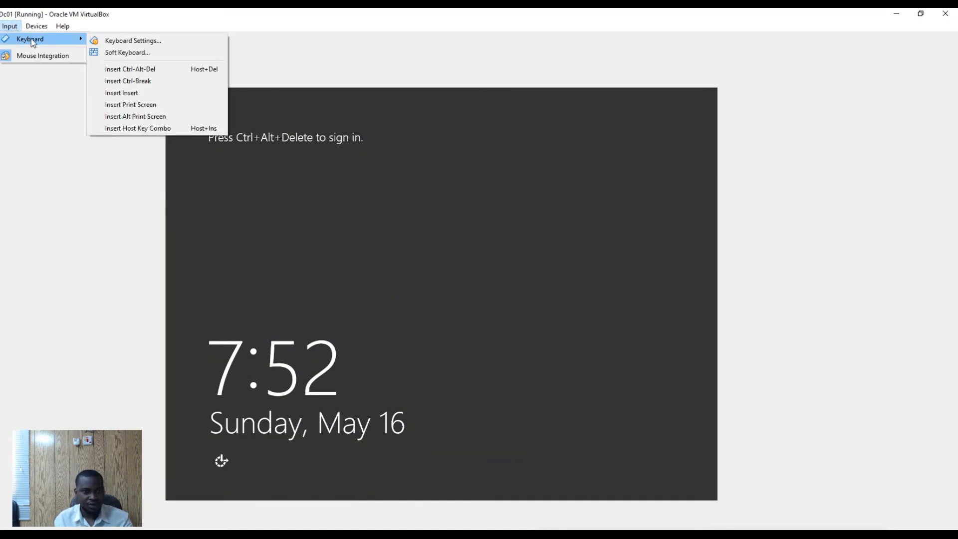
click(153, 72)
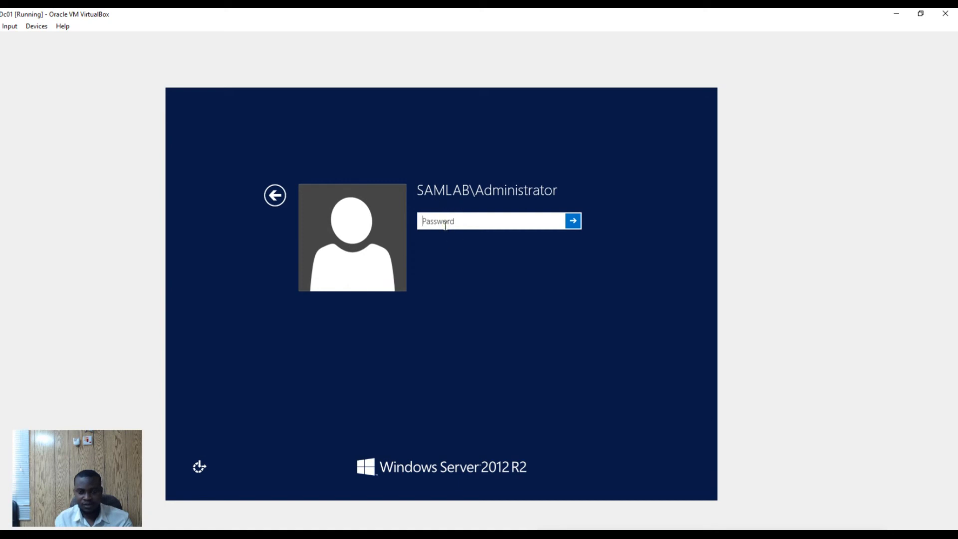
text(•••)
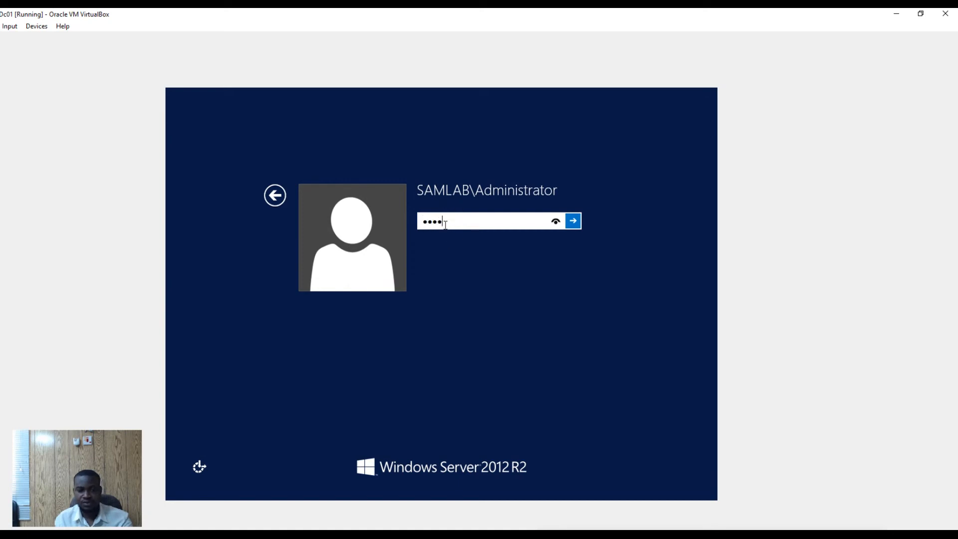
key(BackSpace)
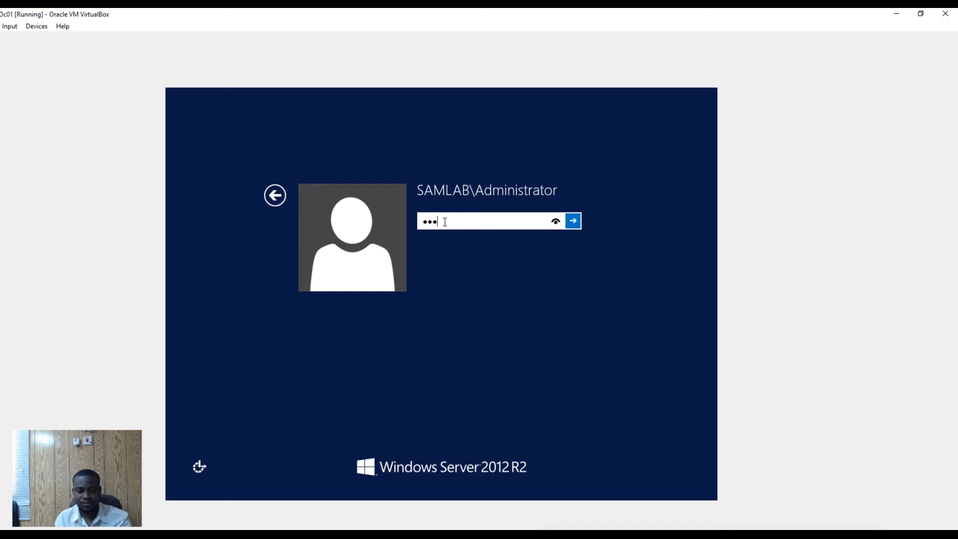
text(•••••)
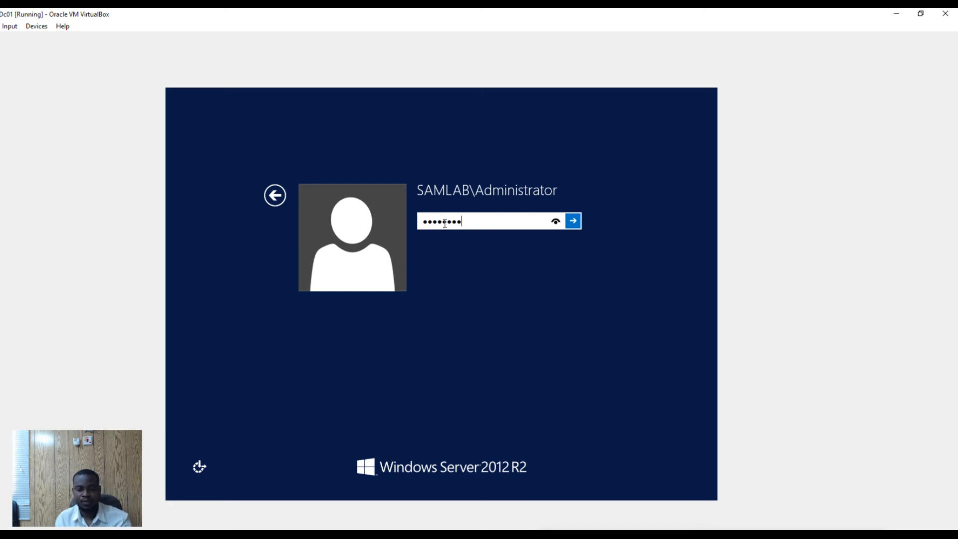
click(573, 221)
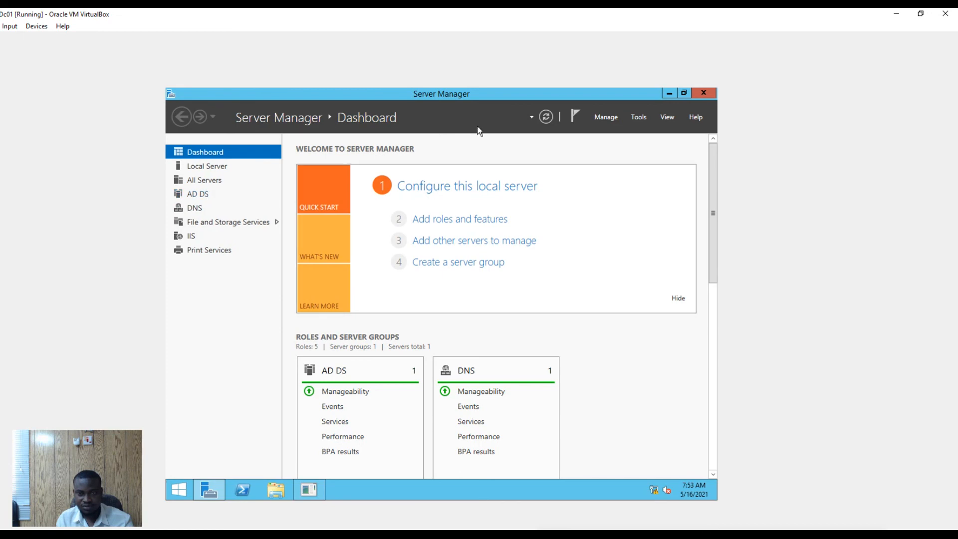
- Open Active Directory Users and Computers, expand the SAMLAB.COM domain and look over the actions available for it
click(641, 117)
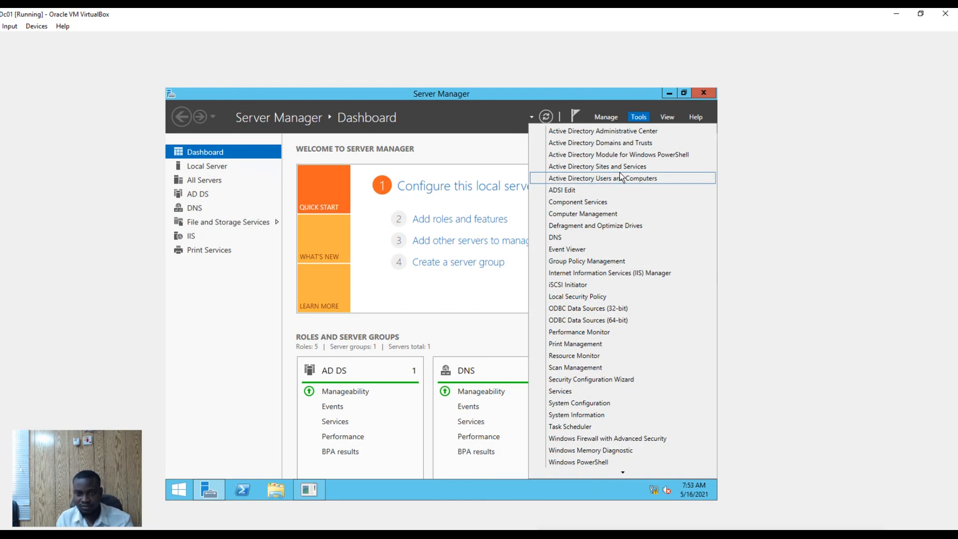
click(608, 178)
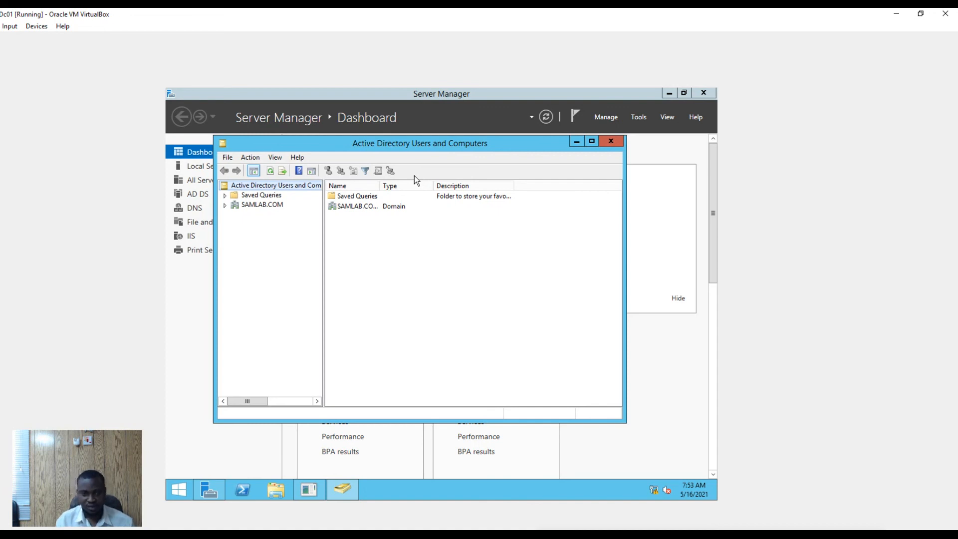
click(224, 205)
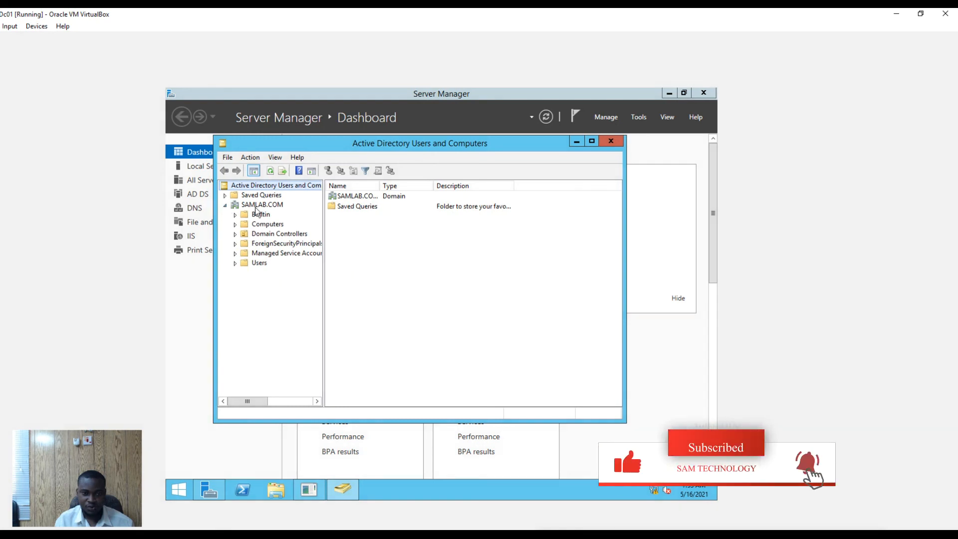
right_click(244, 206)
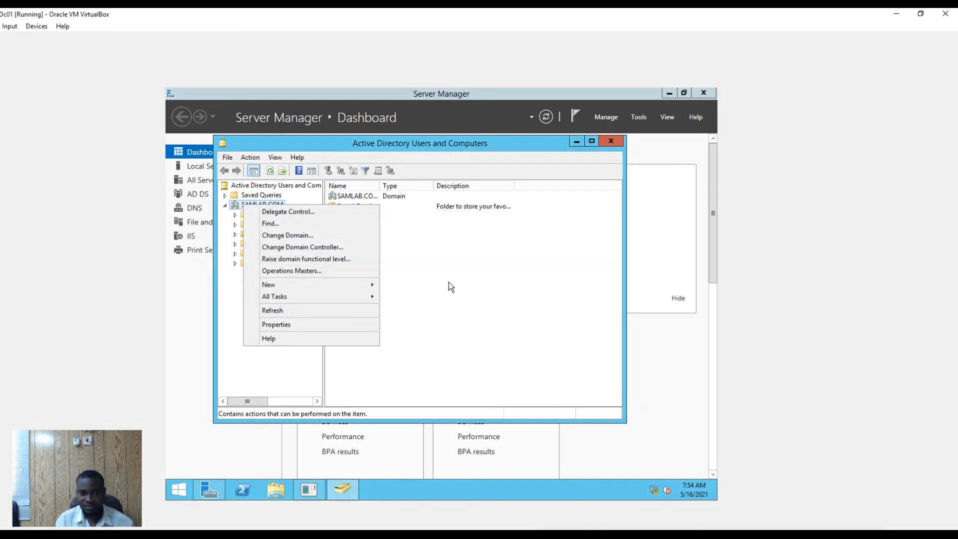
click(283, 367)
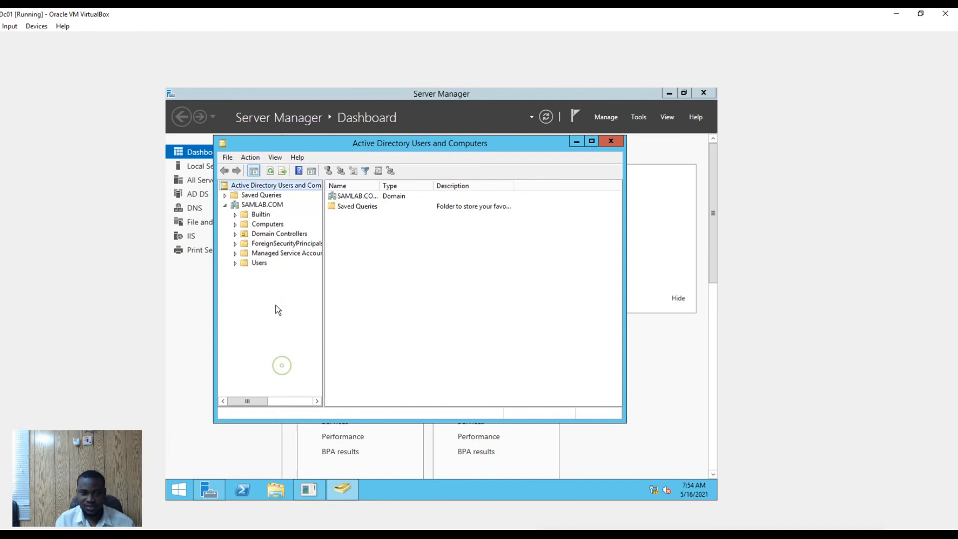
- Examine the accounts and groups in the Users container of SAMLAB.COM, and close Active Directory Users and Computers
click(261, 263)
scroll(419, 245, down, 12)
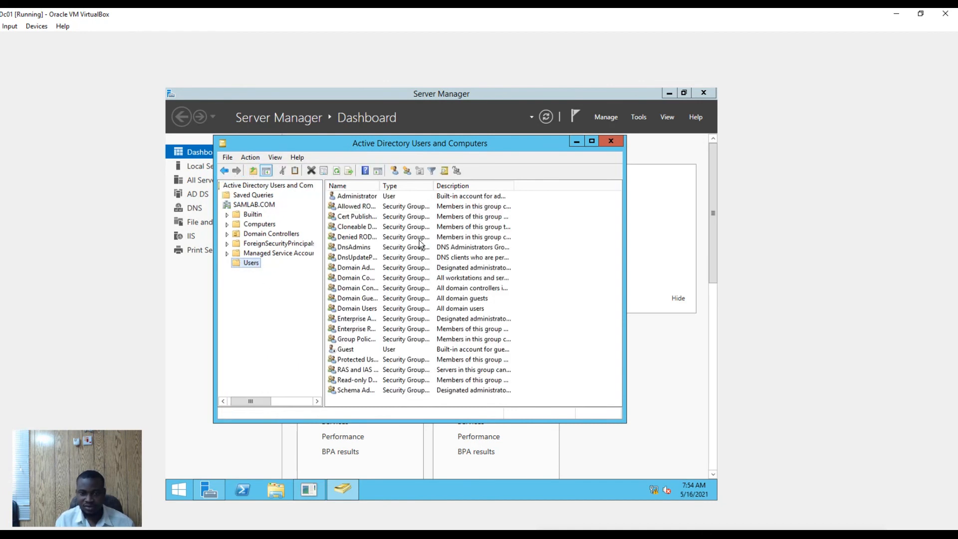
scroll(394, 288, up, 12)
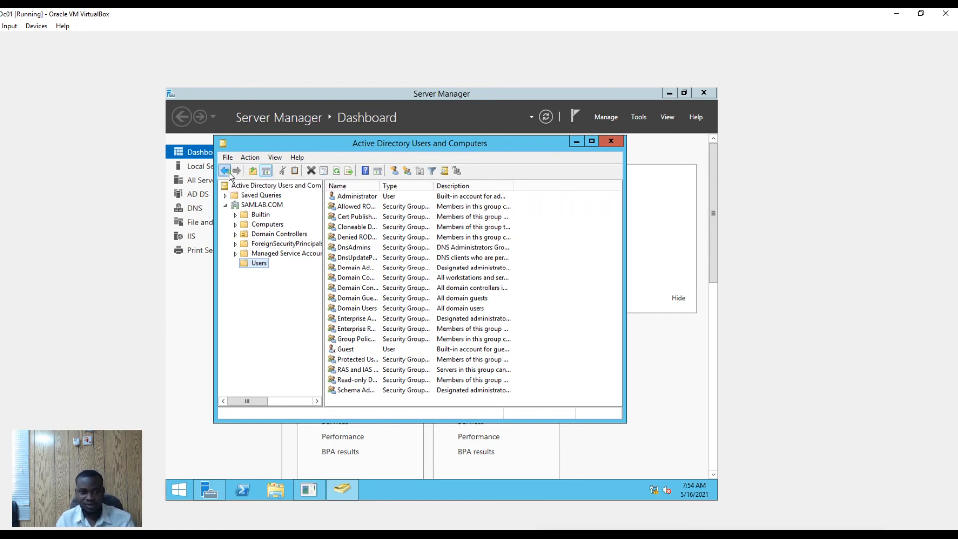
click(234, 186)
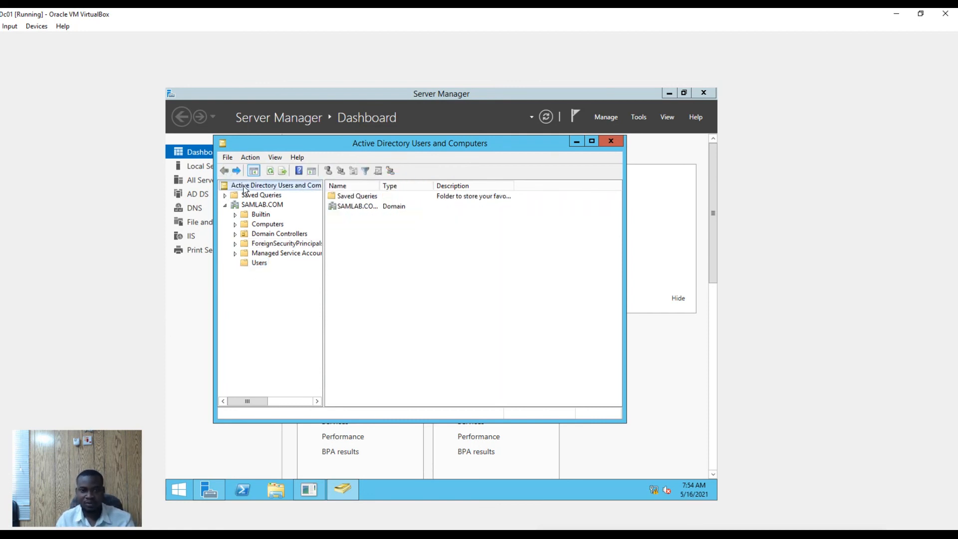
click(611, 142)
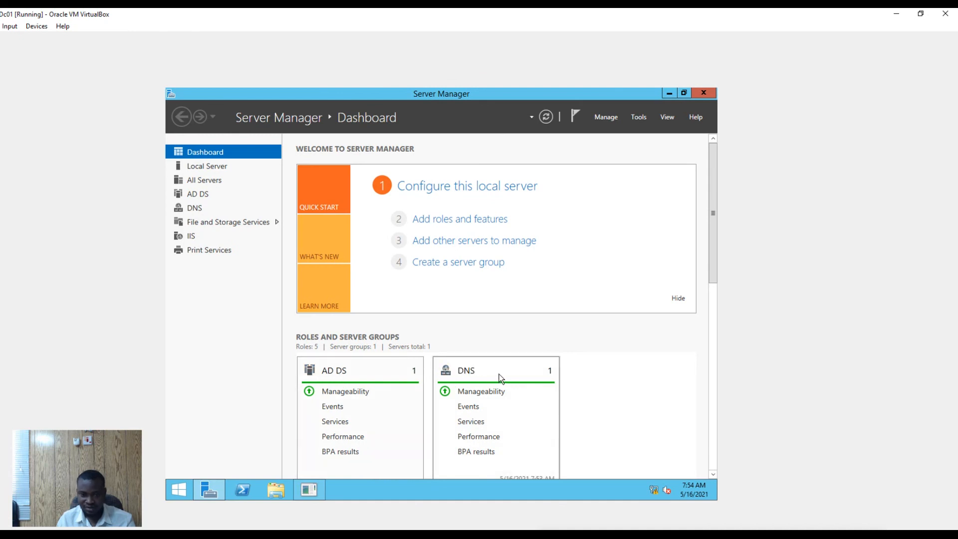
- Check the AD DS and DNS role tiles on the dashboard and bring up the list of administrative tools
scroll(501, 378, down, 2)
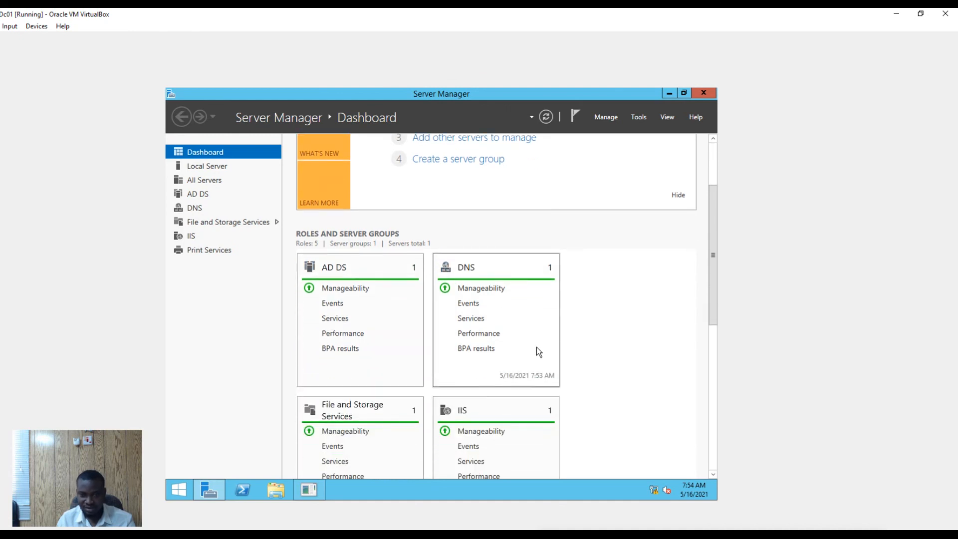
scroll(547, 346, up, 2)
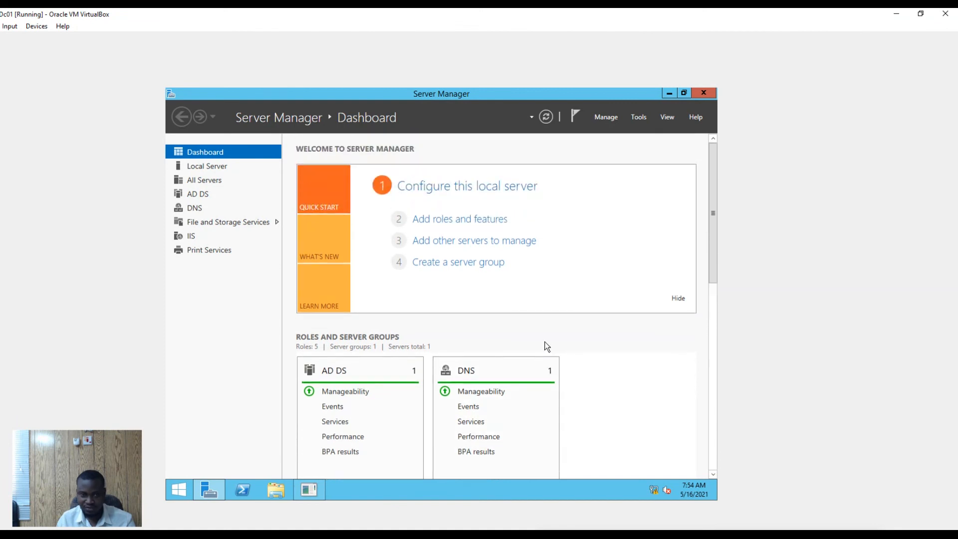
click(638, 118)
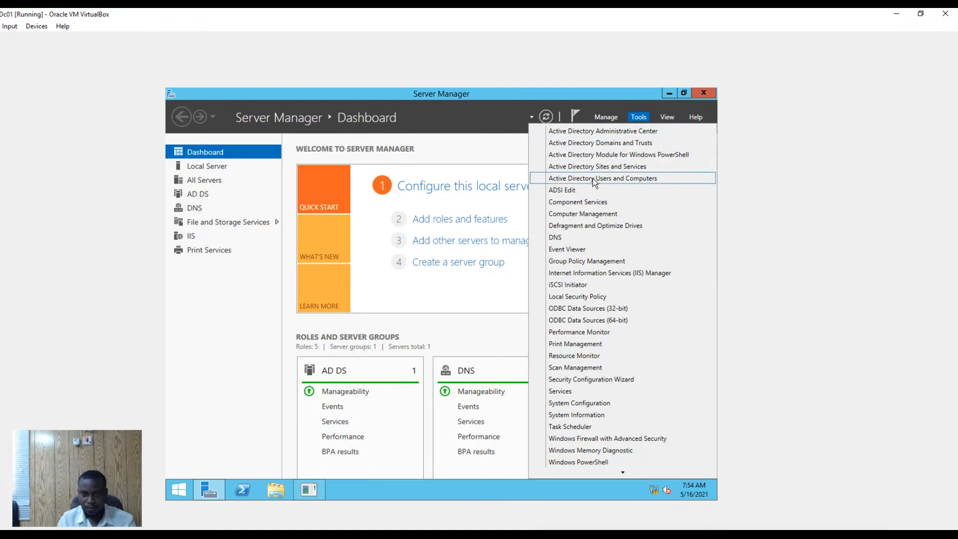